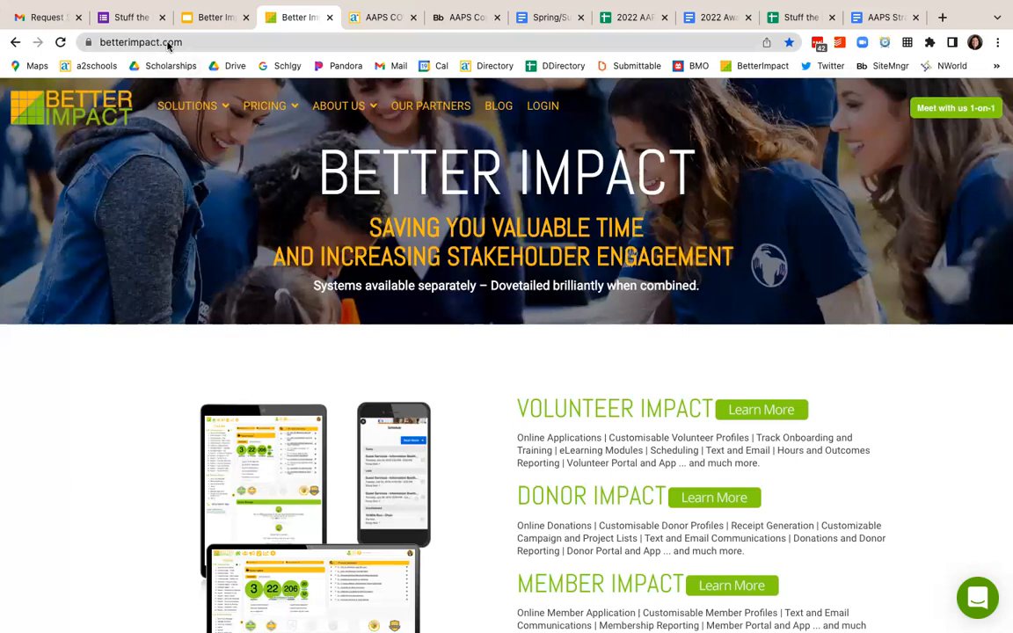
# Step: Log in to the administrator account with the prefilled credentials and review the home dashboard's news, status update and pinned searches
pyautogui.click(547, 105)
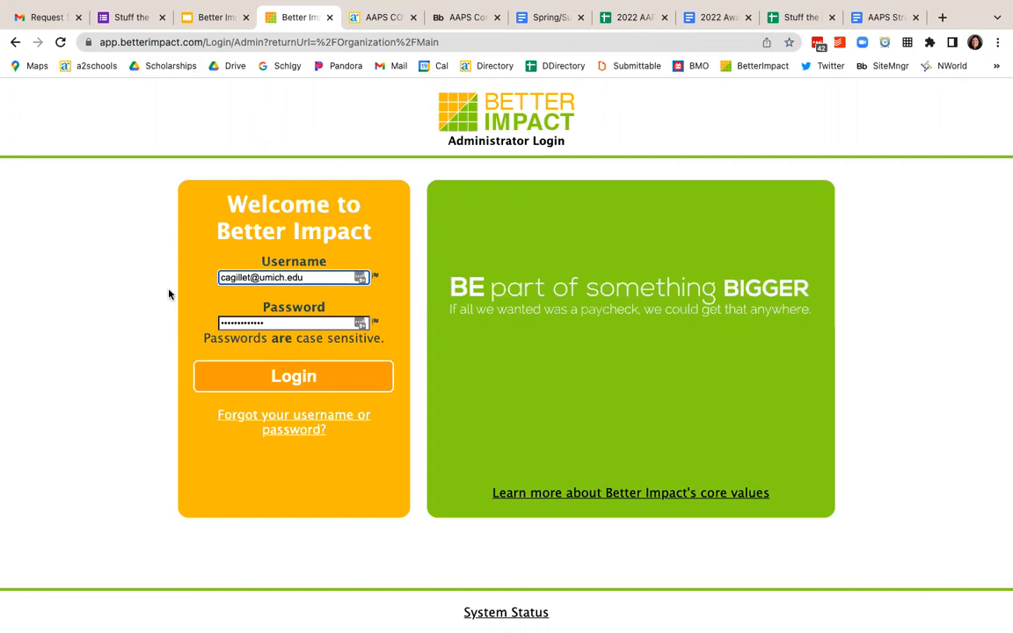
pyautogui.click(277, 376)
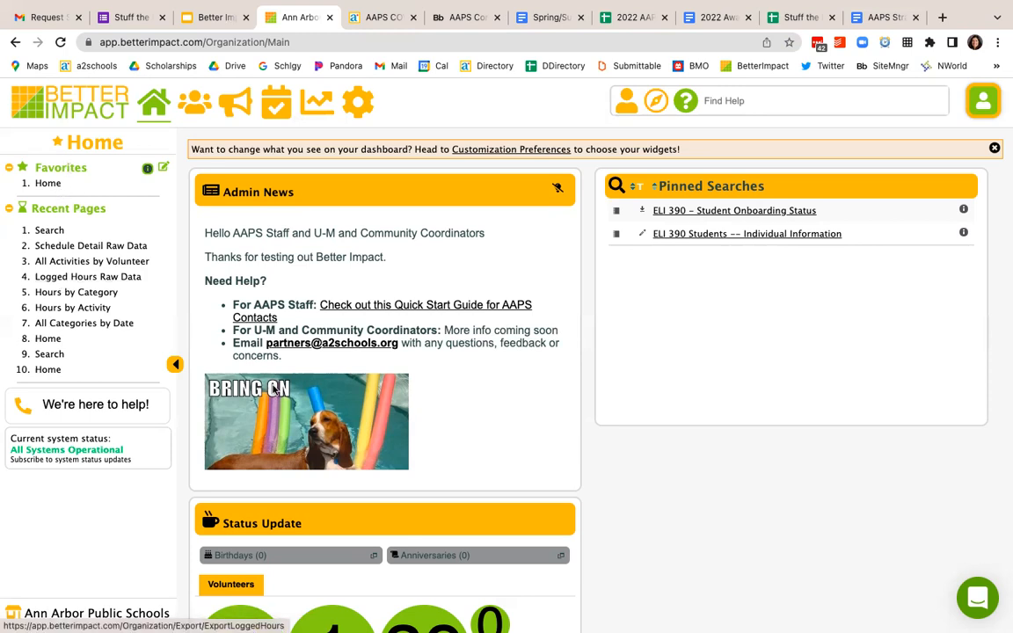
pyautogui.scroll(-2, 275, 389)
pyautogui.scroll(-3, 554, 457)
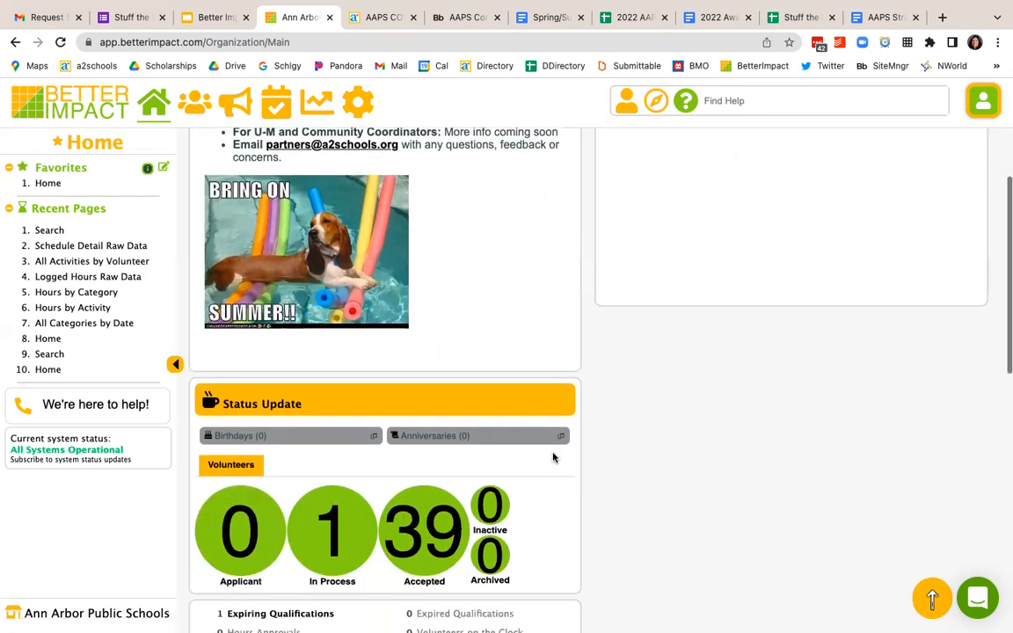
pyautogui.scroll(-3, 553, 456)
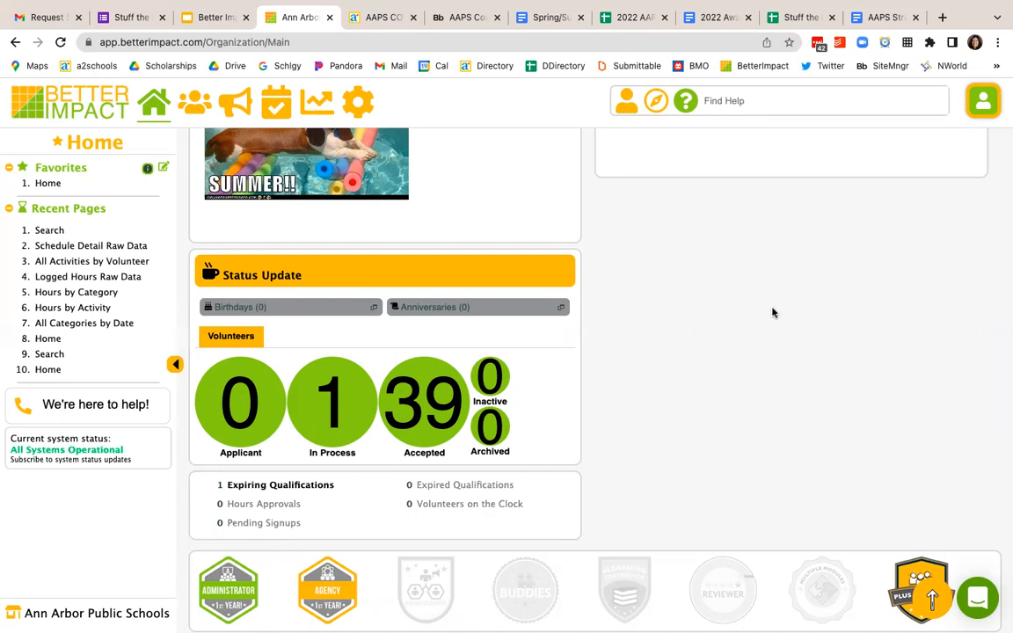
pyautogui.scroll(3, 773, 312)
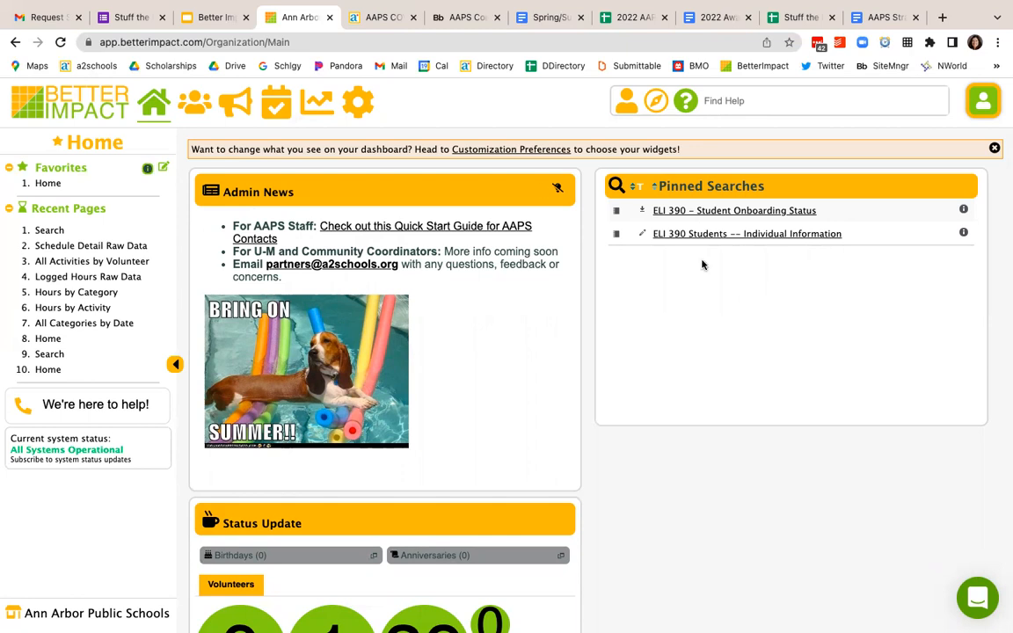
# Step: Open the people search and start a new search criterion of type Custom Fields
pyautogui.moveTo(201, 95)
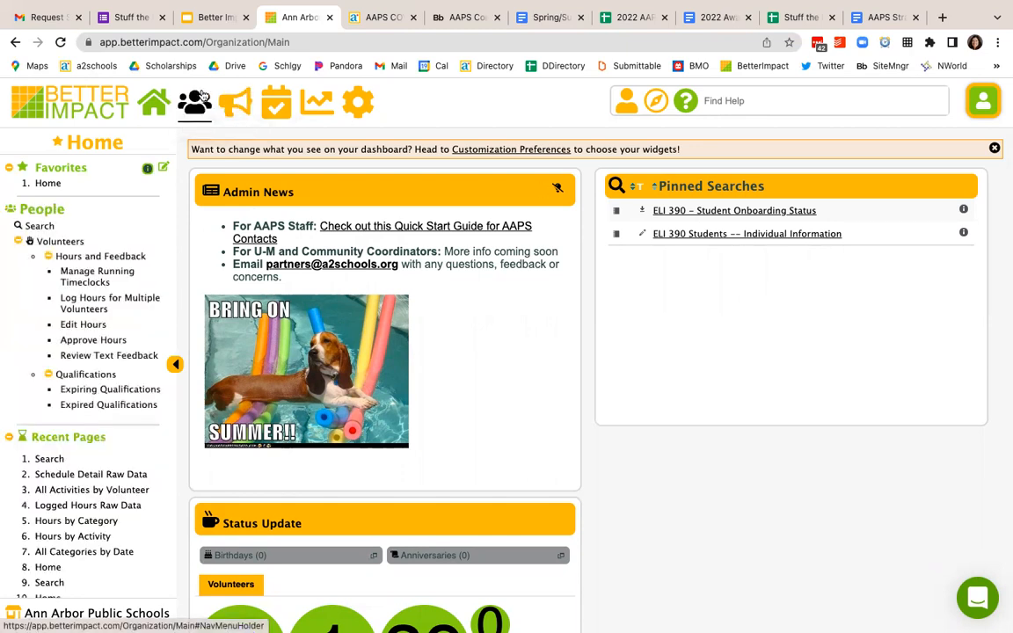
pyautogui.click(35, 227)
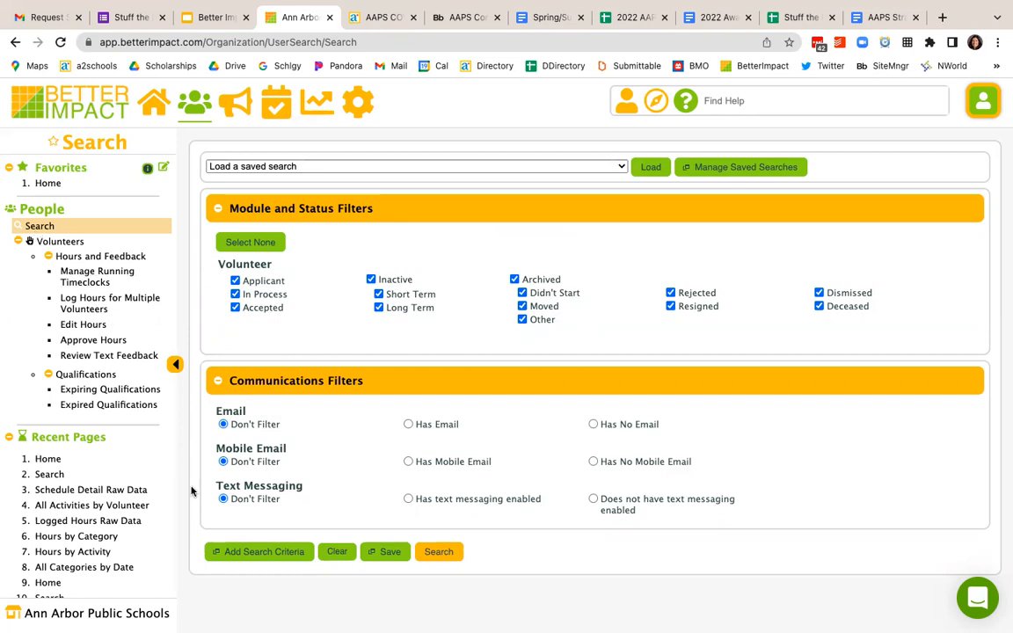
pyautogui.click(238, 555)
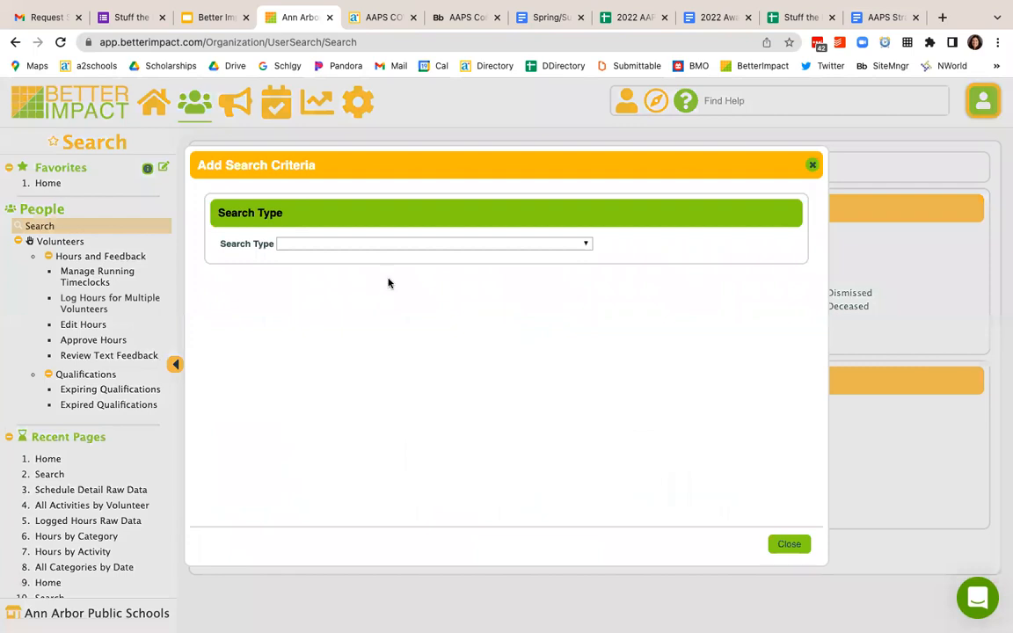
pyautogui.click(398, 242)
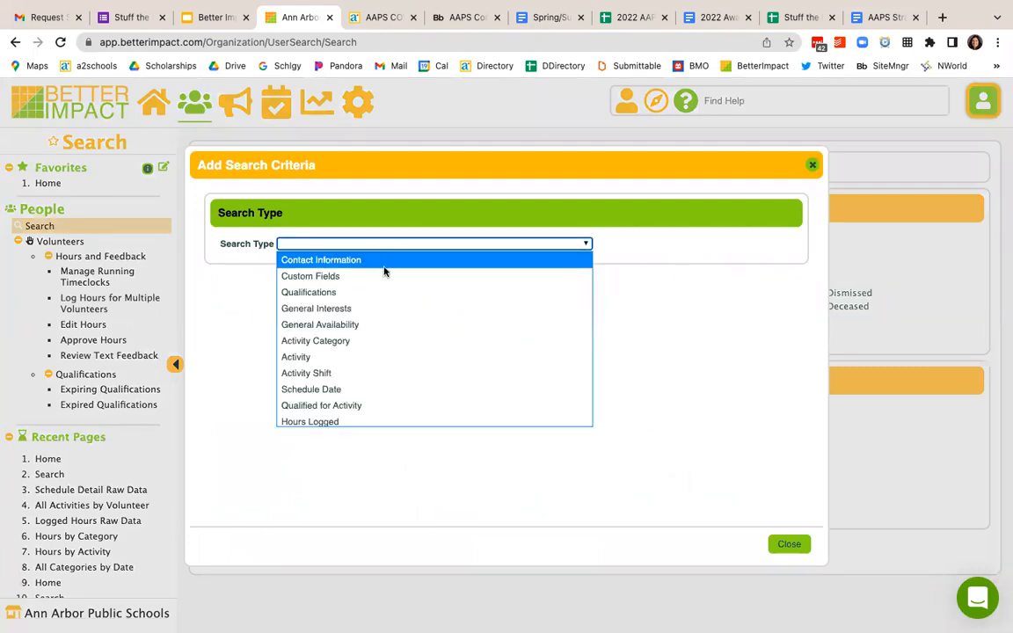
pyautogui.click(376, 276)
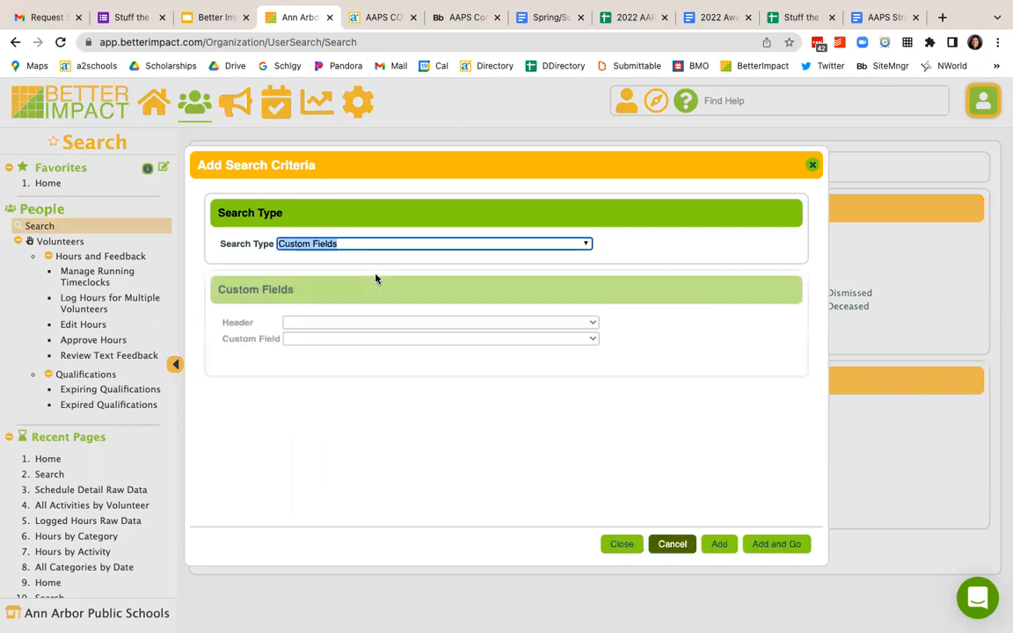
# Step: Under the Volunteer Affiliation (Required) header, examine the match values offered for the General Interest Form affiliation field
pyautogui.click(350, 323)
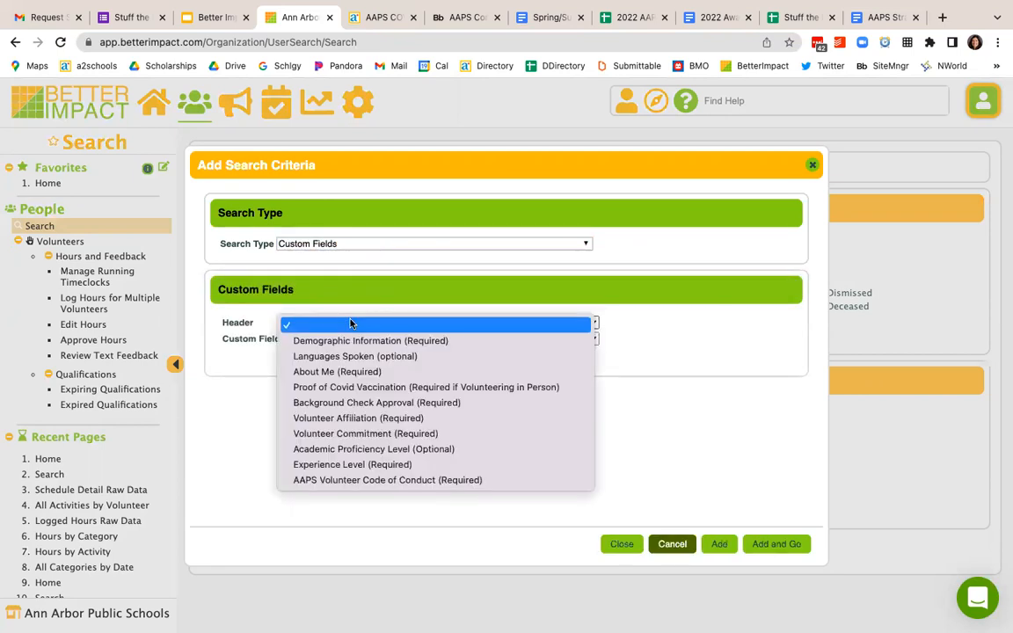
pyautogui.click(326, 420)
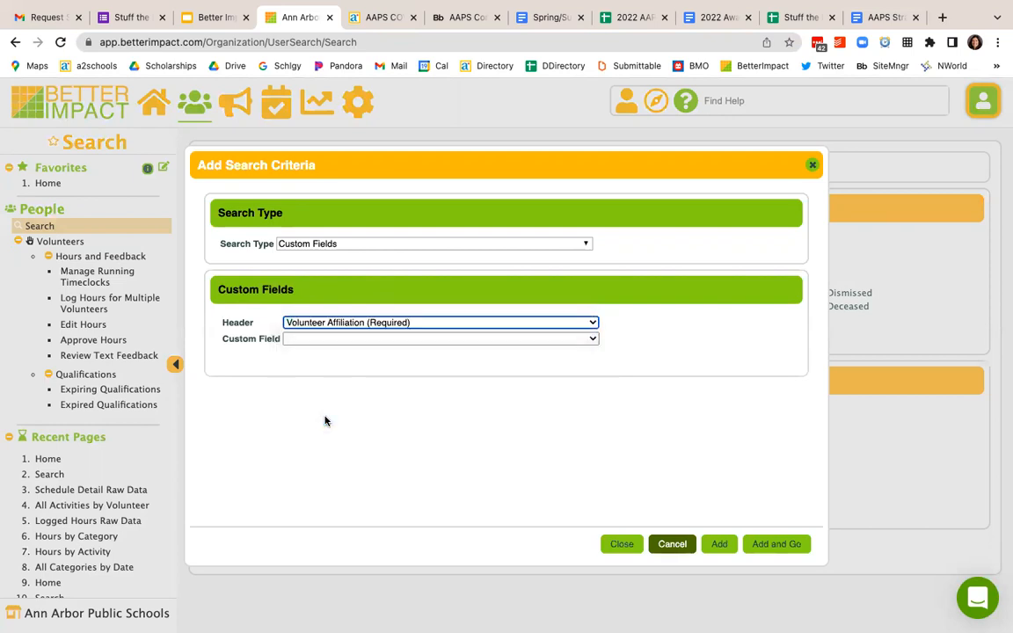
pyautogui.click(325, 339)
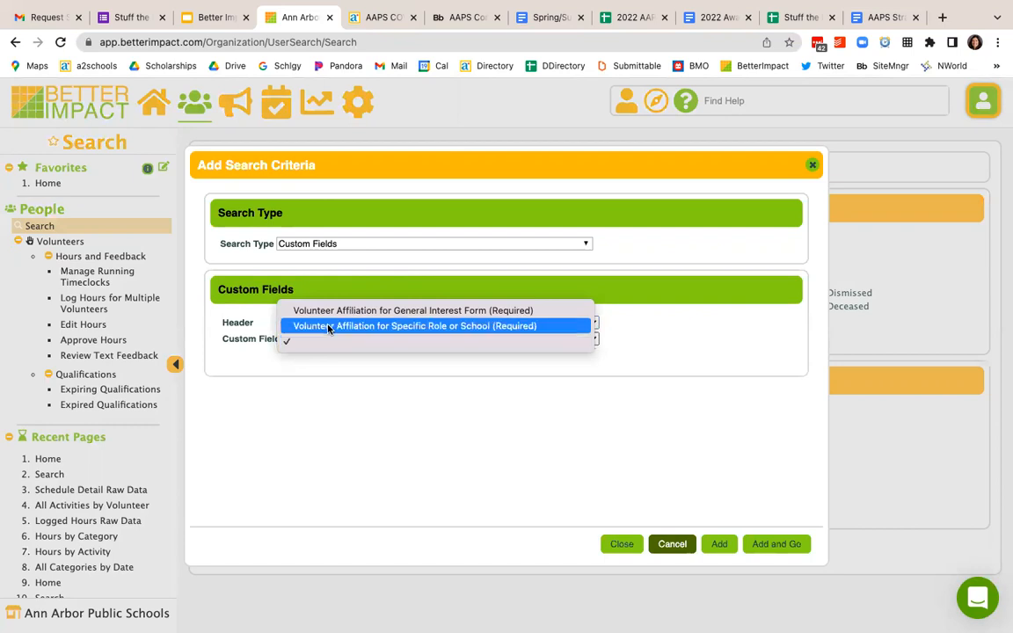
pyautogui.click(328, 311)
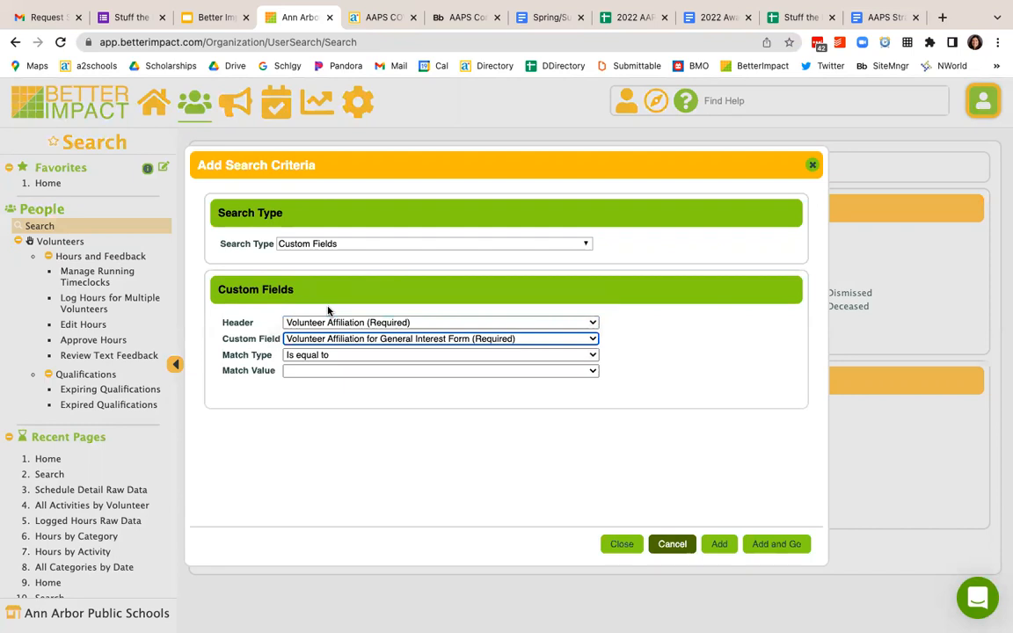
pyautogui.click(321, 370)
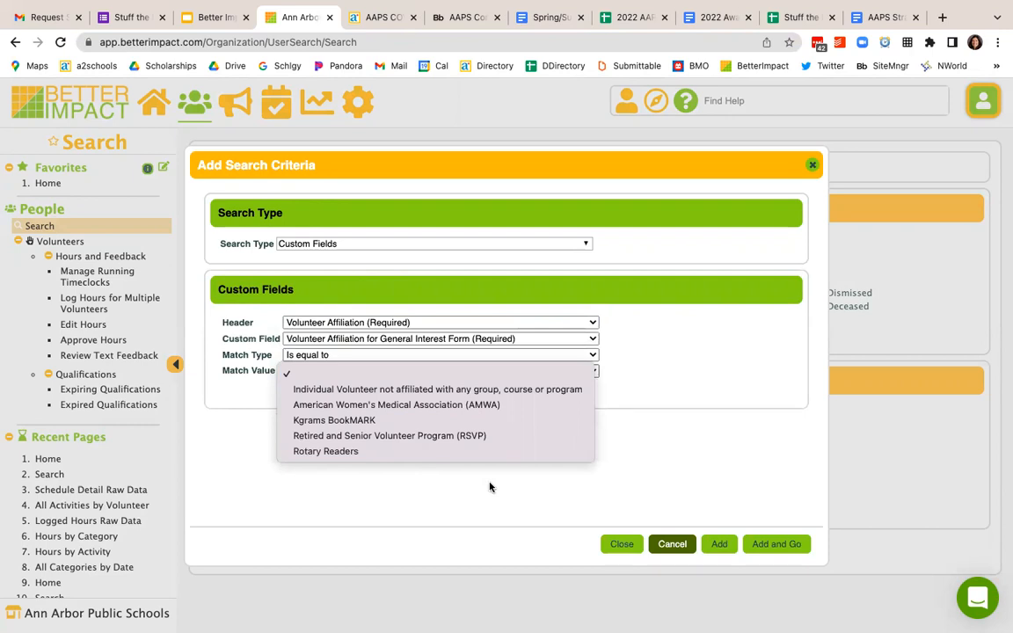
pyautogui.click(541, 508)
# Step: Examine the match values for the Specific Role or School affiliation field, and close the search criteria without adding any
pyautogui.click(490, 340)
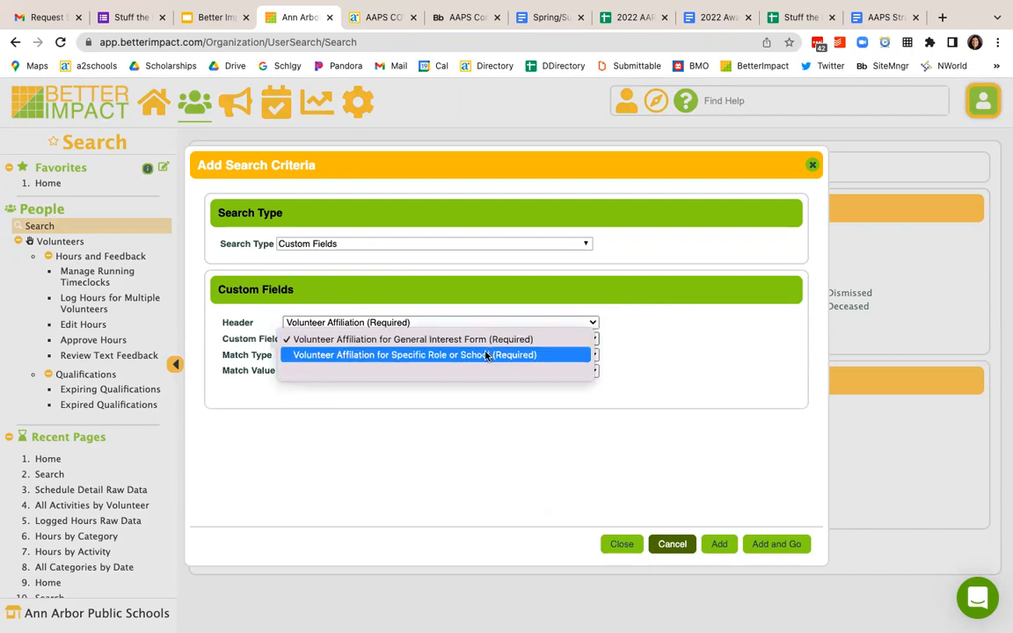
pyautogui.click(486, 355)
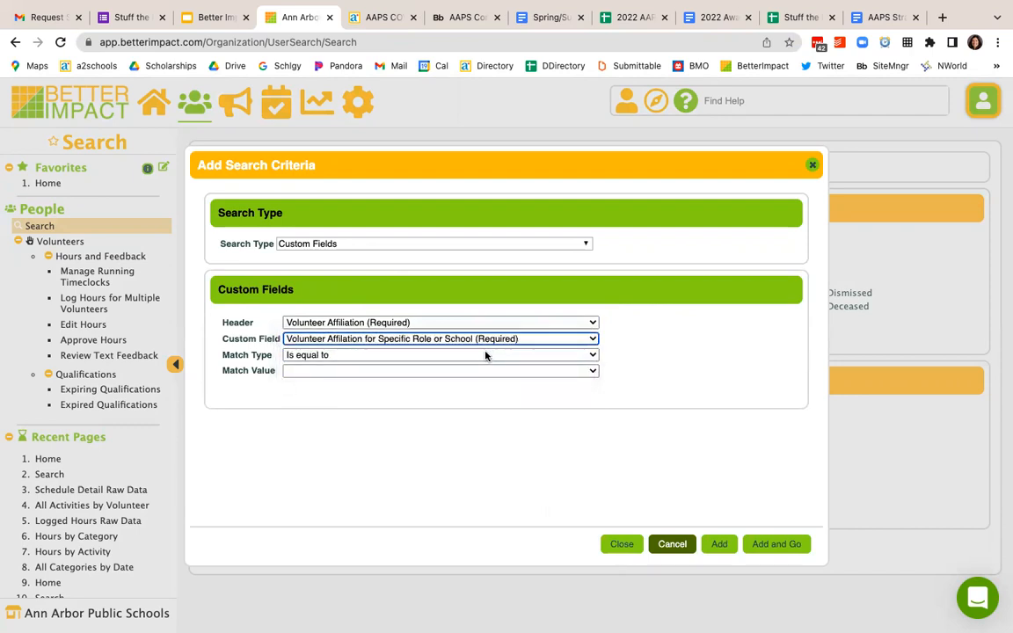
pyautogui.click(477, 371)
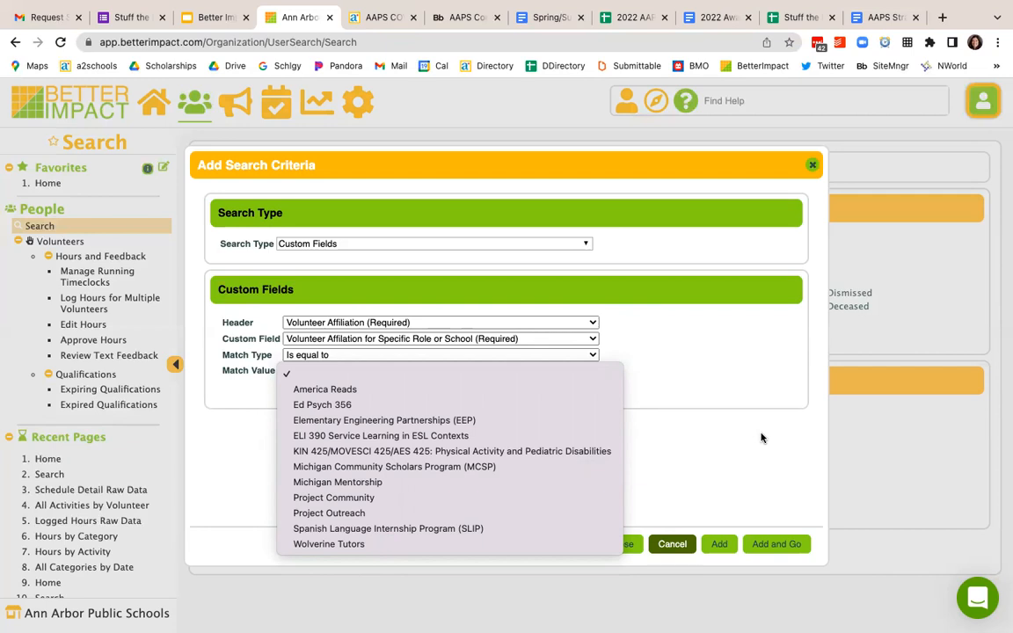
pyautogui.click(812, 166)
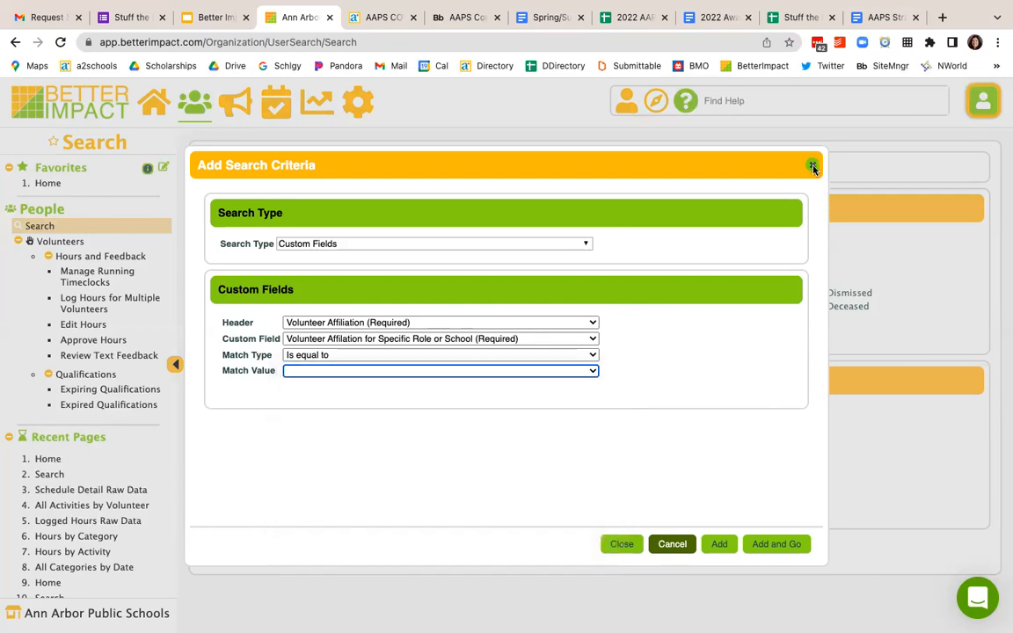
pyautogui.click(812, 166)
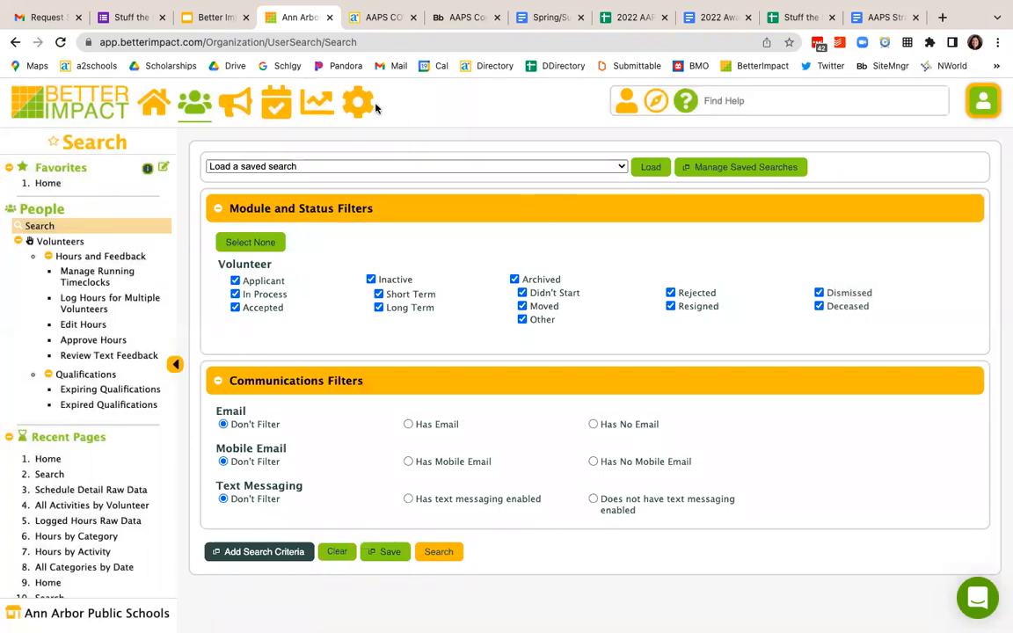
# Step: Open the View Activities page and review the activities listed by school with their dates
pyautogui.moveTo(368, 106)
pyautogui.click(74, 262)
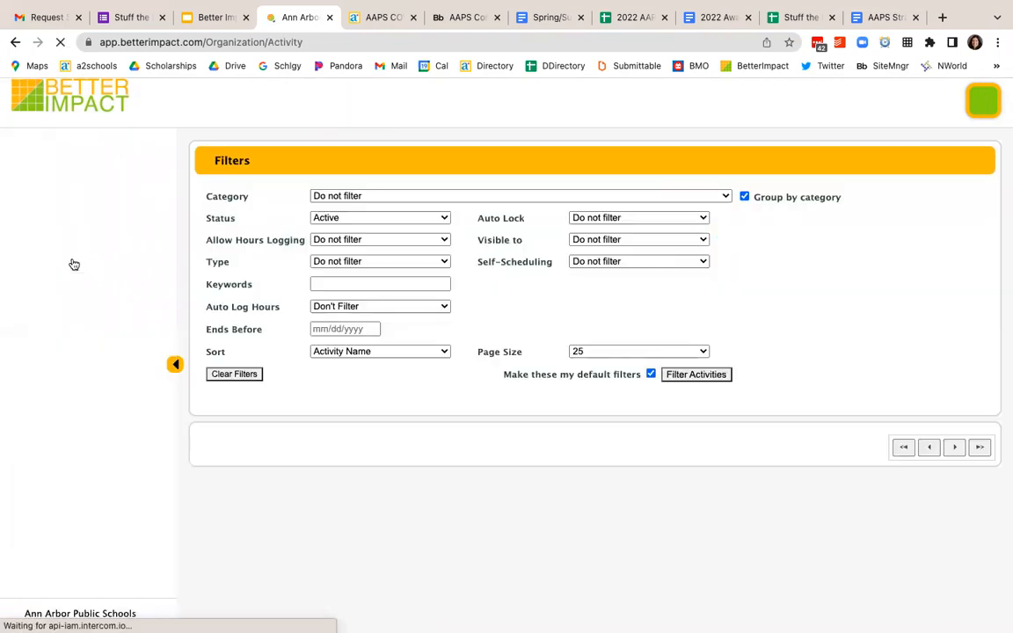
pyautogui.scroll(-5, 282, 319)
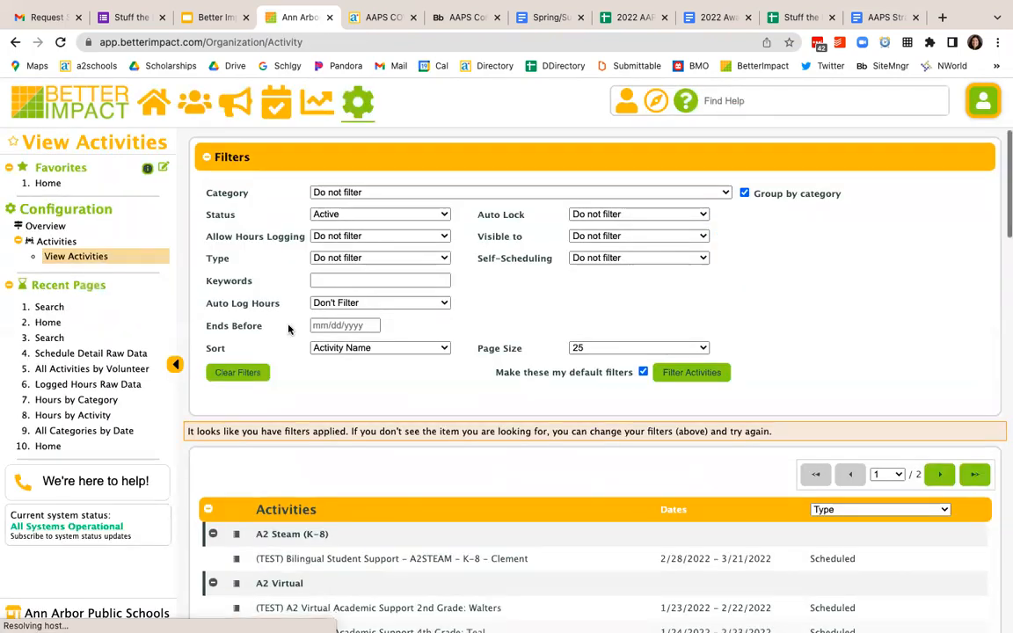
pyautogui.scroll(-2, 288, 327)
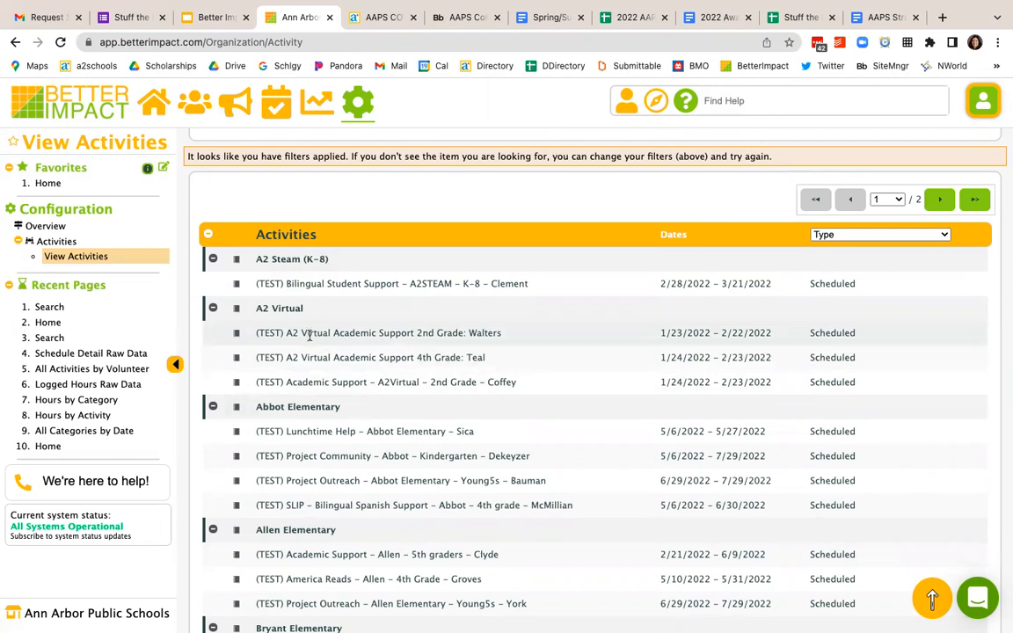
pyautogui.scroll(-1, 316, 370)
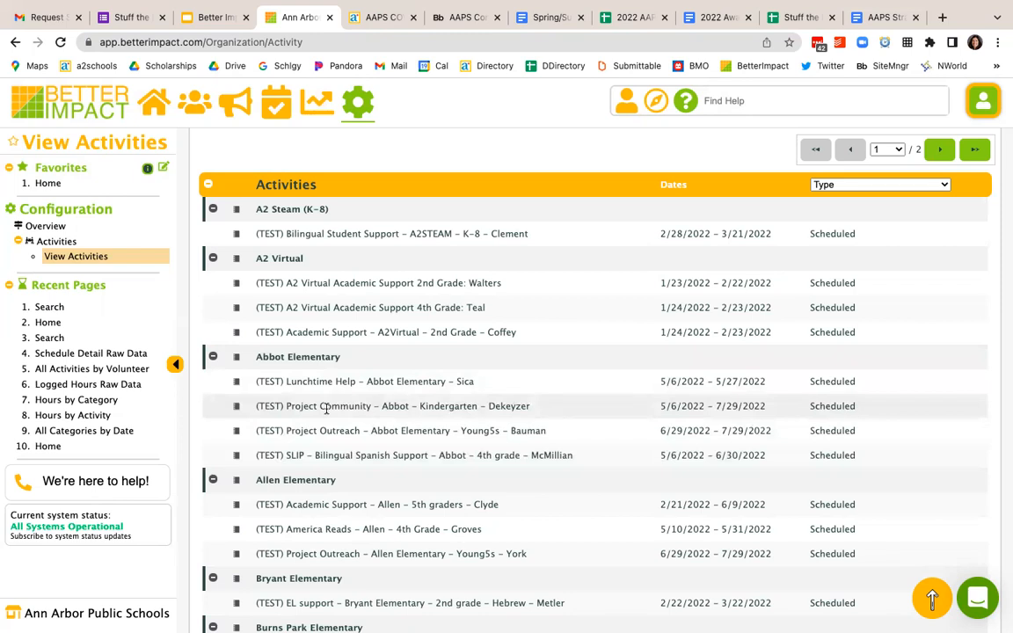
pyautogui.scroll(4, 326, 409)
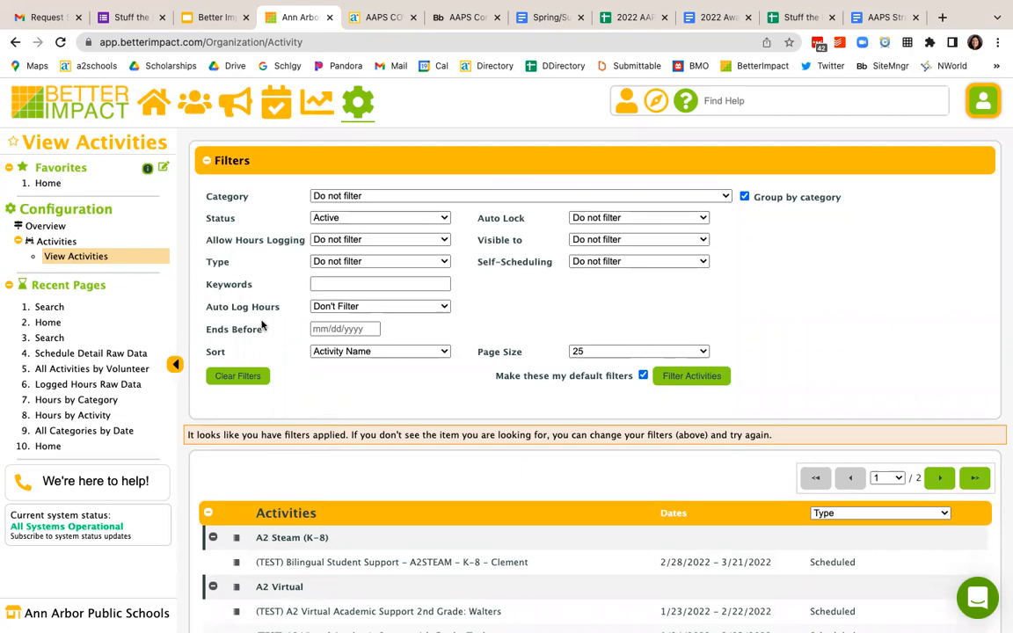
# Step: From the home page, open the pinned ELI 390 - Student Onboarding Status search and load the saved report ELI - Student Onboarding Status and Hours Logged
pyautogui.click(159, 110)
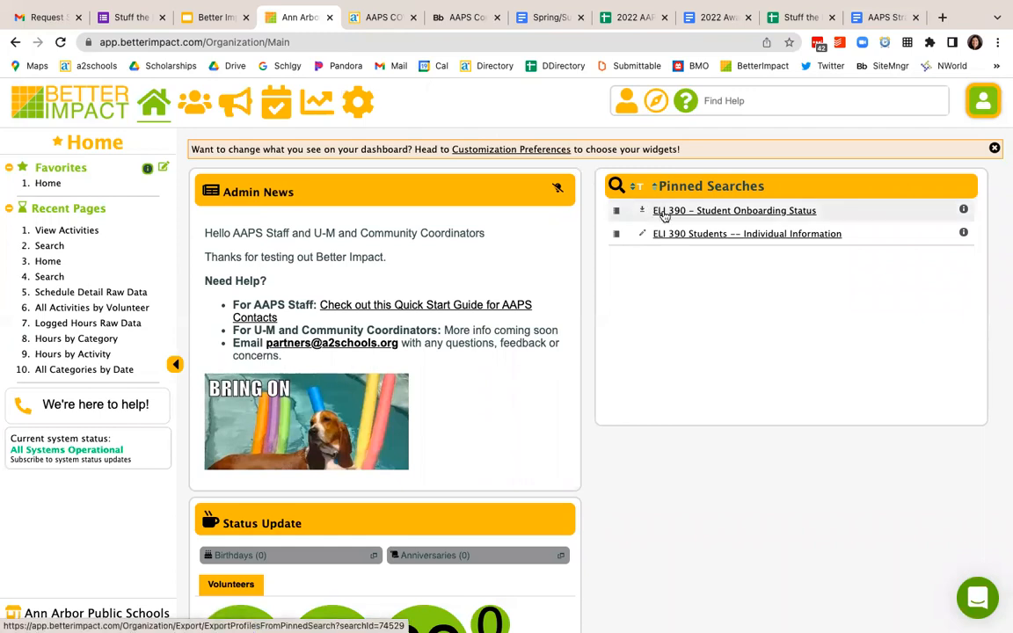
pyautogui.click(701, 213)
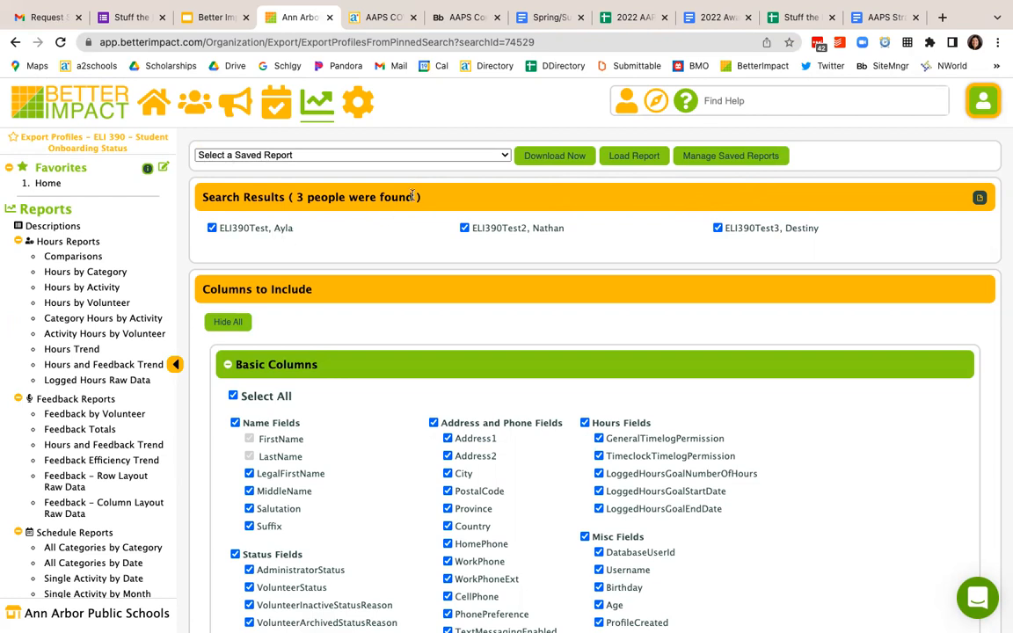
pyautogui.click(417, 158)
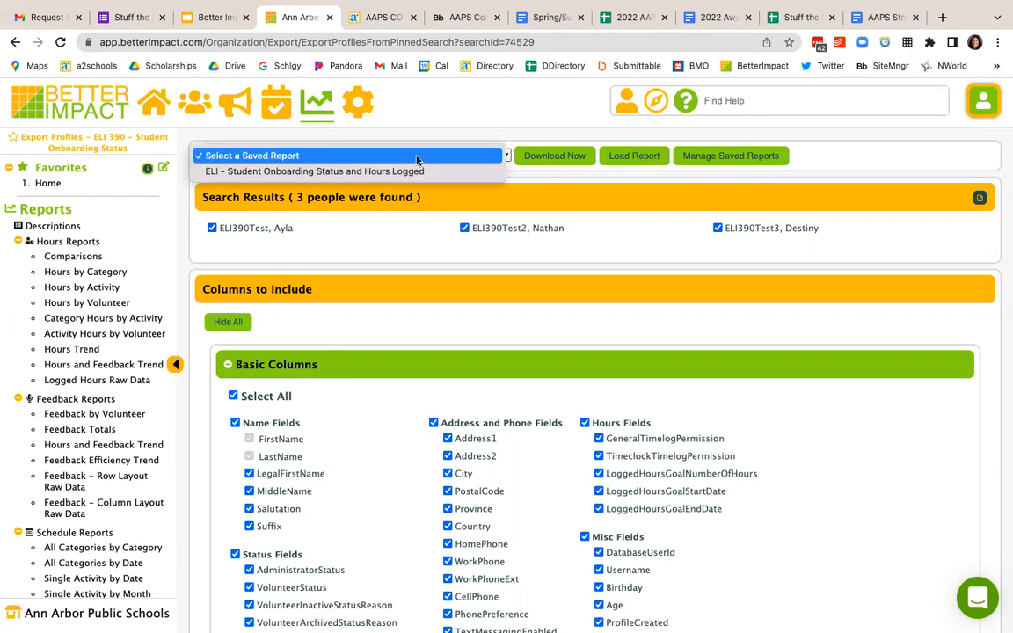
pyautogui.click(412, 172)
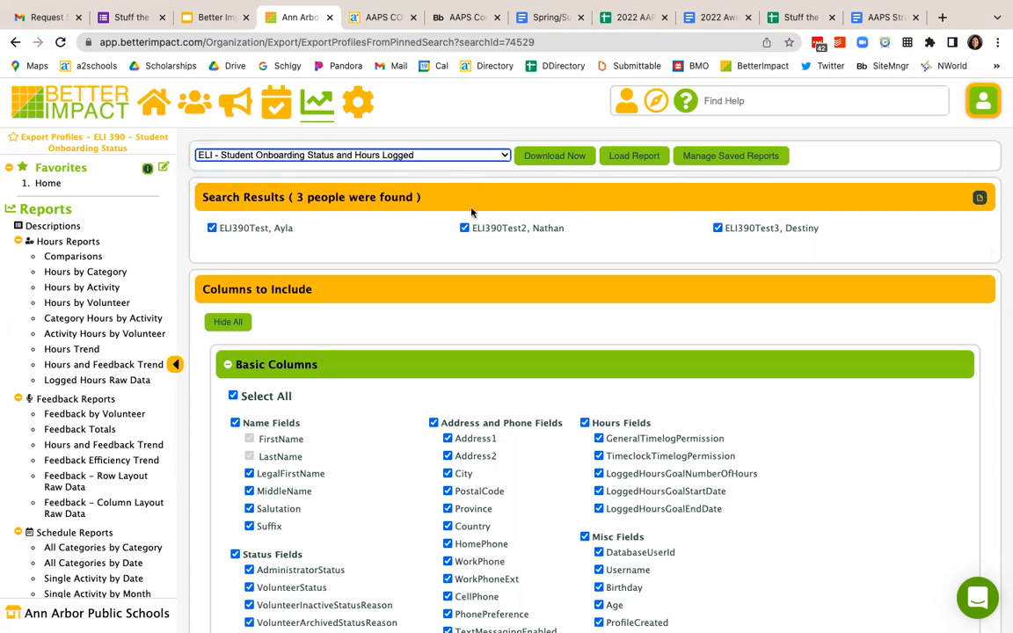
pyautogui.click(629, 157)
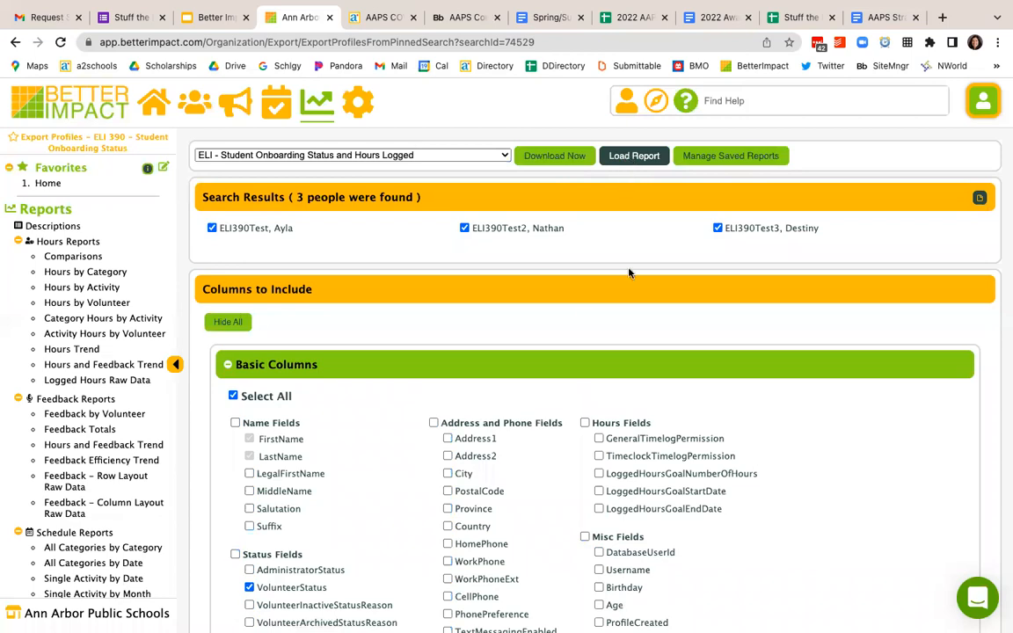
# Step: Generate the report for the loaded columns and review each student's orientation, background check, COVID vaccine and hours worked results
pyautogui.scroll(-20, 629, 273)
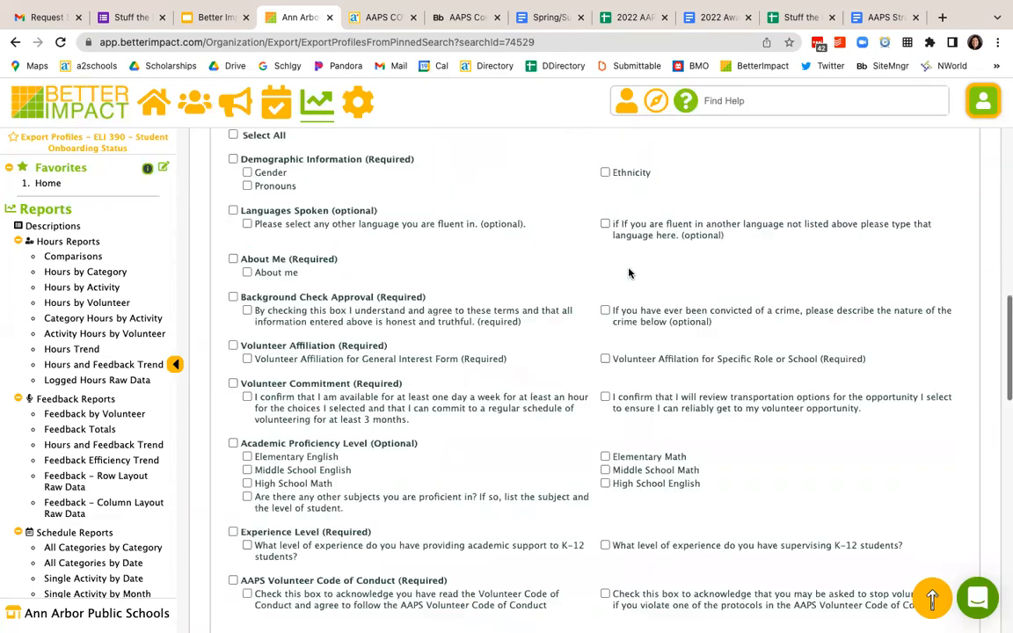
pyautogui.scroll(-5, 629, 272)
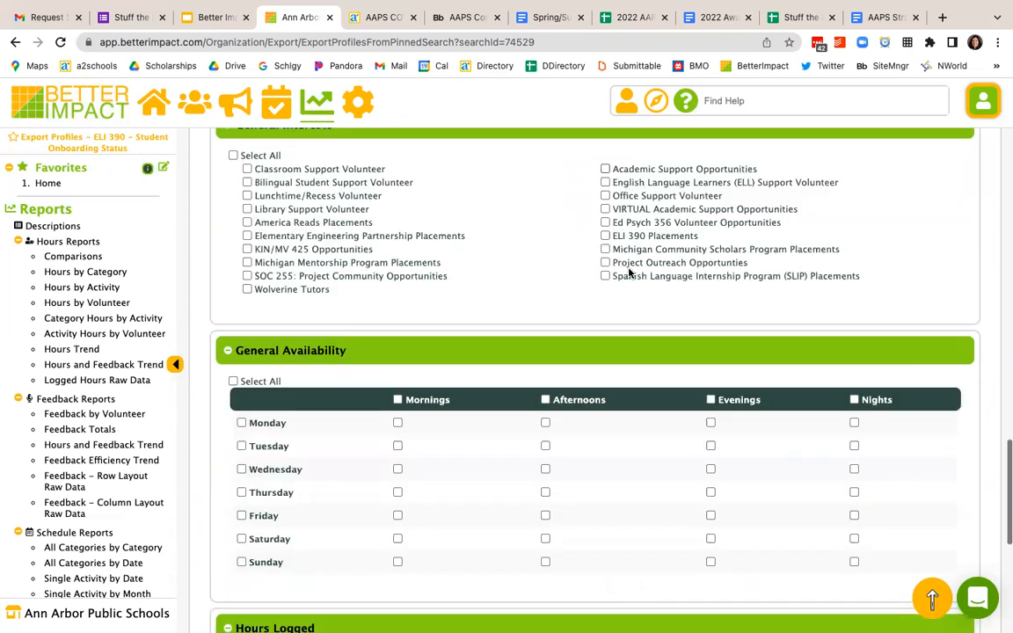
pyautogui.scroll(-5, 629, 272)
pyautogui.click(947, 561)
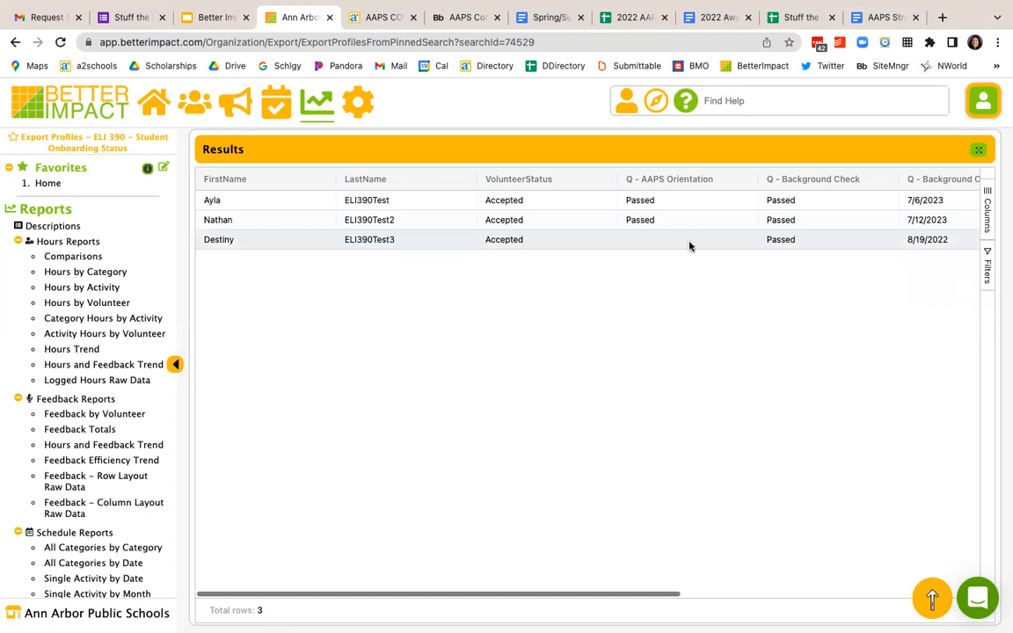
pyautogui.hscroll(1, 689, 245)
pyautogui.hscroll(8, 689, 244)
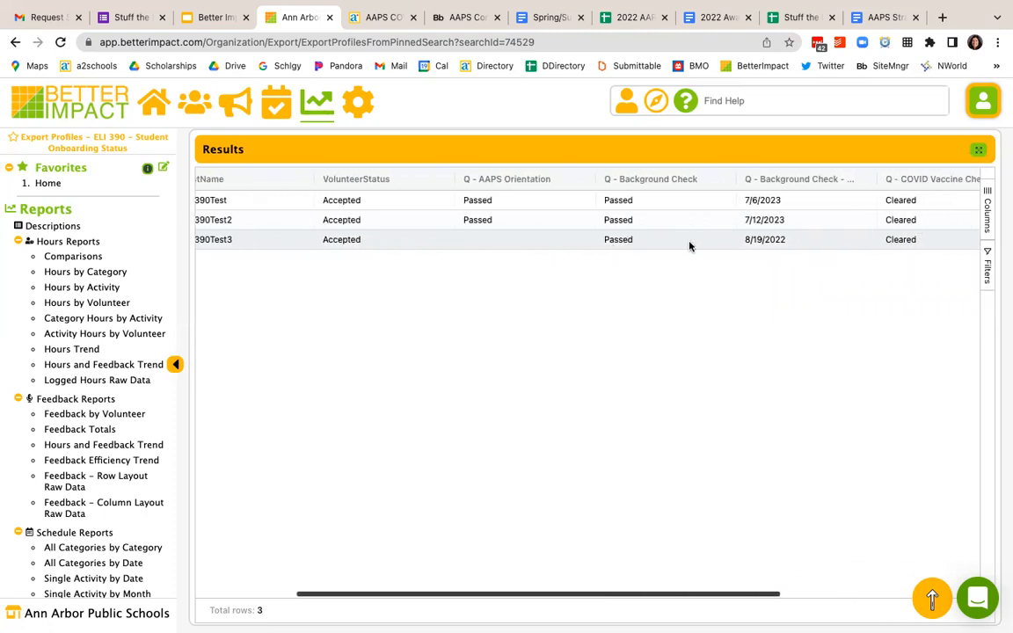
pyautogui.hscroll(8, 689, 245)
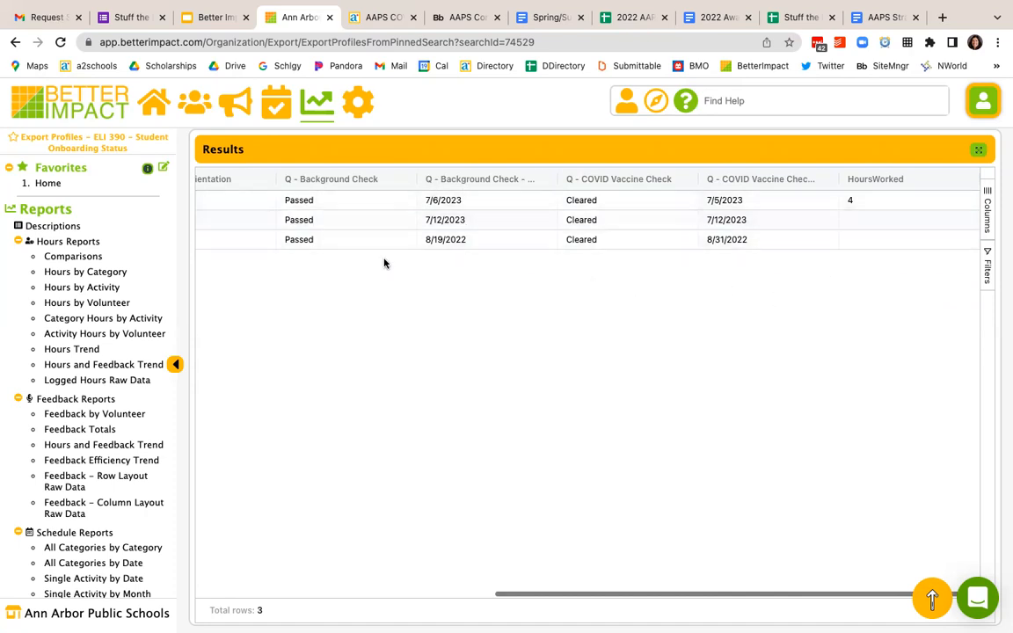
# Step: Review the students' name, volunteer status and AAPS Orientation columns in the onboarding report results
pyautogui.hscroll(-3, 378, 218)
pyautogui.hscroll(-4, 378, 218)
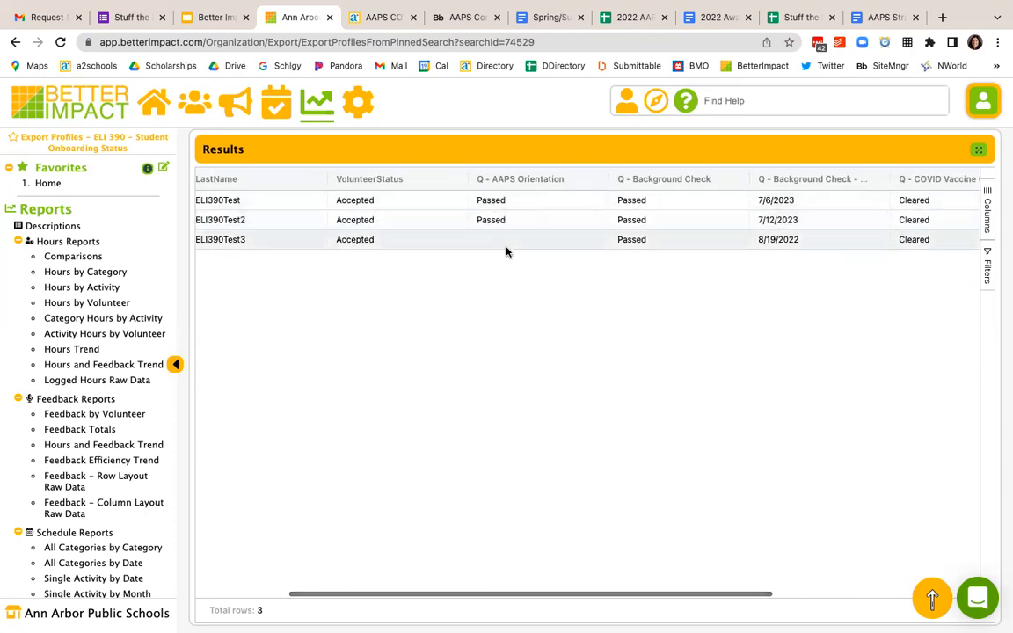
pyautogui.hscroll(-3, 506, 251)
pyautogui.hscroll(-2, 505, 251)
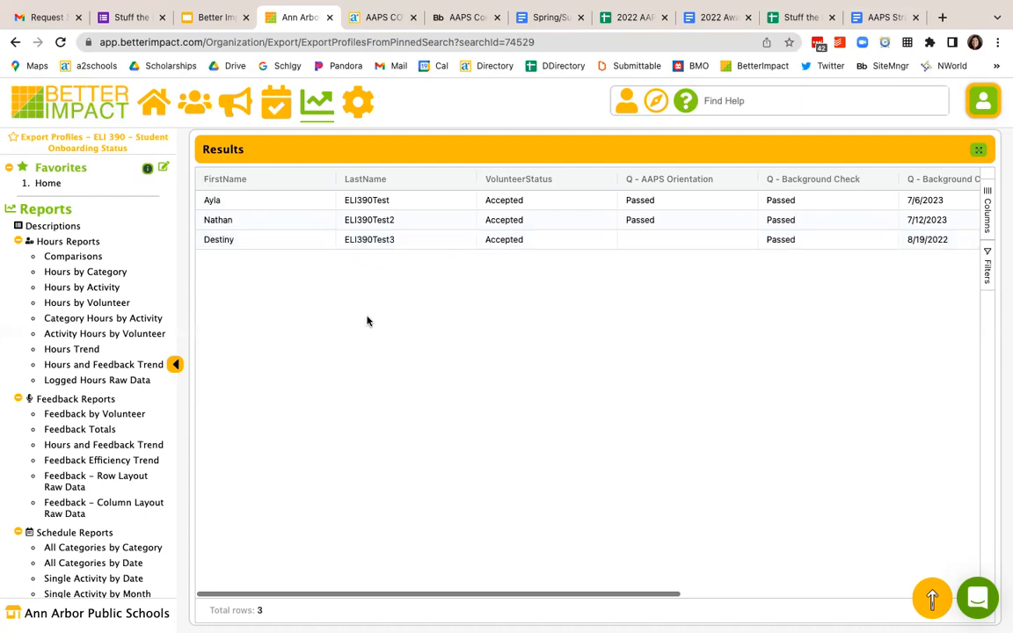
pyautogui.scroll(15, 367, 321)
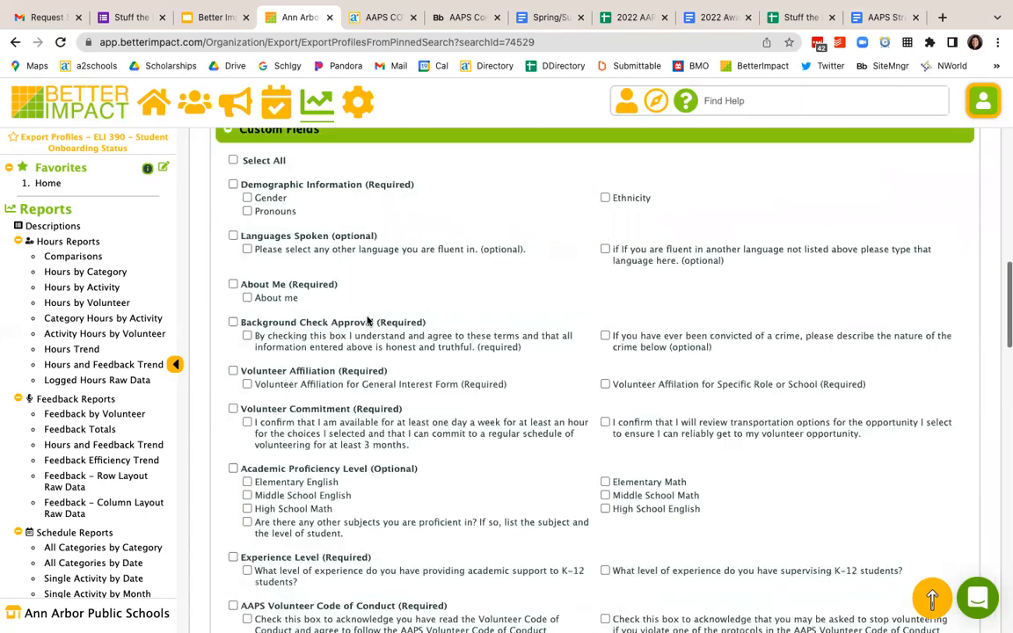
pyautogui.scroll(10, 367, 321)
# Step: From the home page, open the pinned ELI 390 Students -- Individual Information search and view the first listed student's profile
pyautogui.click(152, 103)
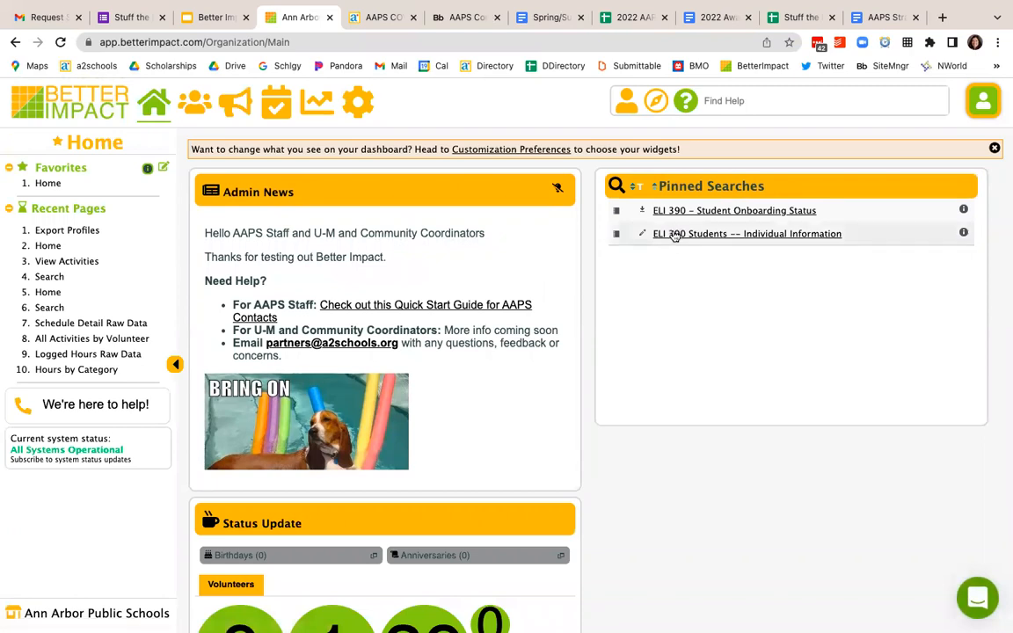
pyautogui.click(672, 234)
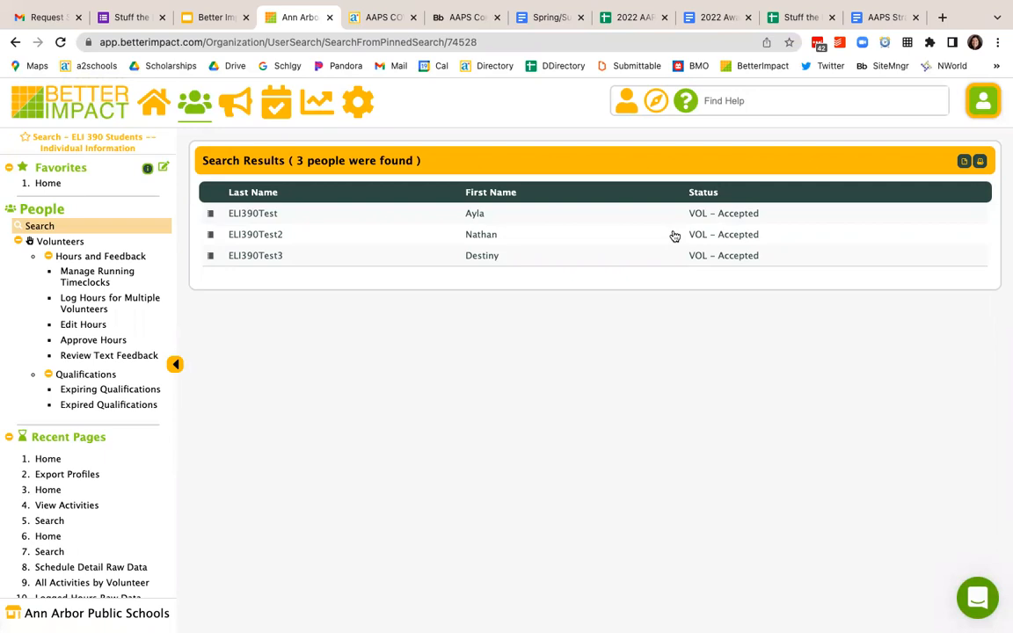
pyautogui.click(211, 216)
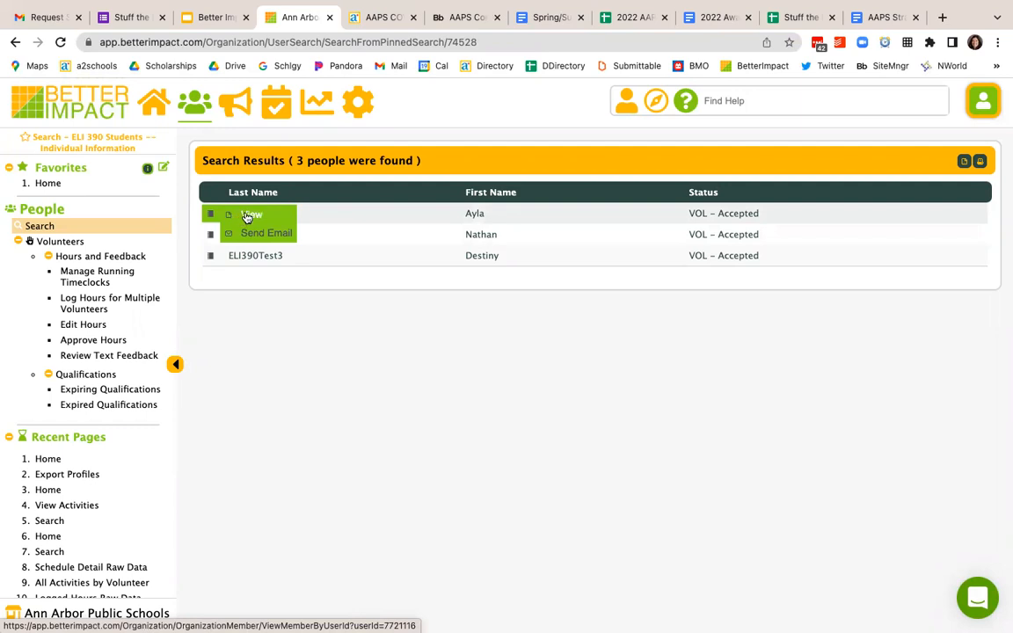
pyautogui.click(250, 216)
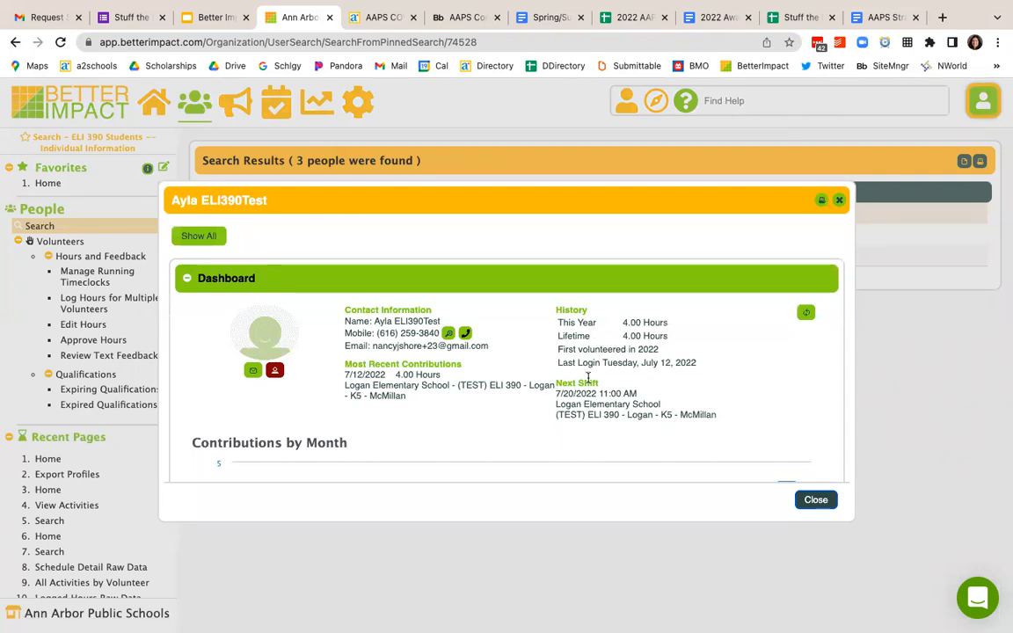
# Step: Review the student profile's badges, contact information, custom fields and reports summary
pyautogui.scroll(-10, 584, 356)
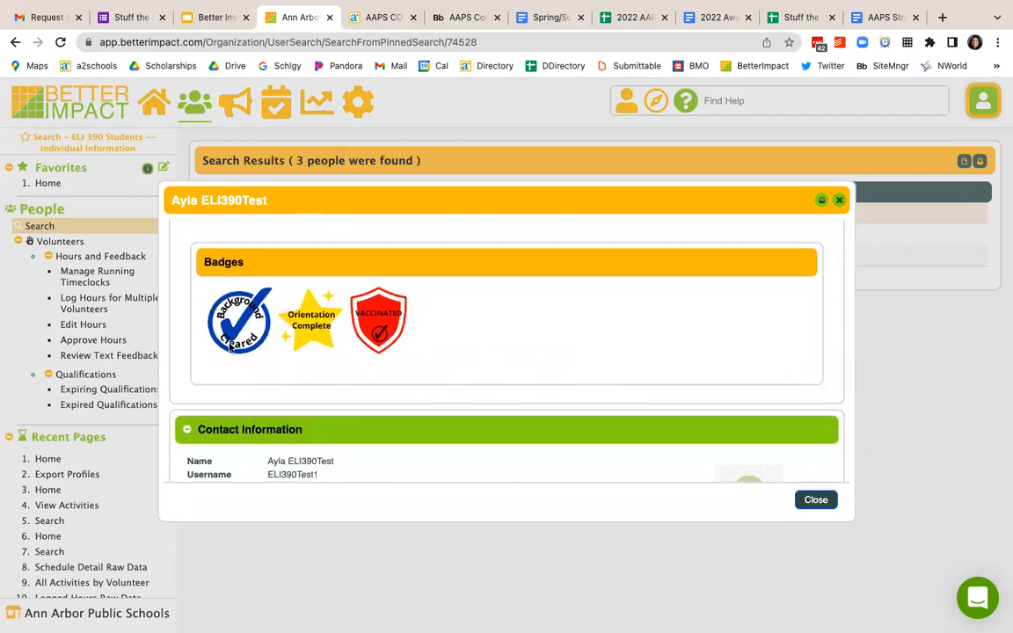
pyautogui.scroll(-5, 419, 335)
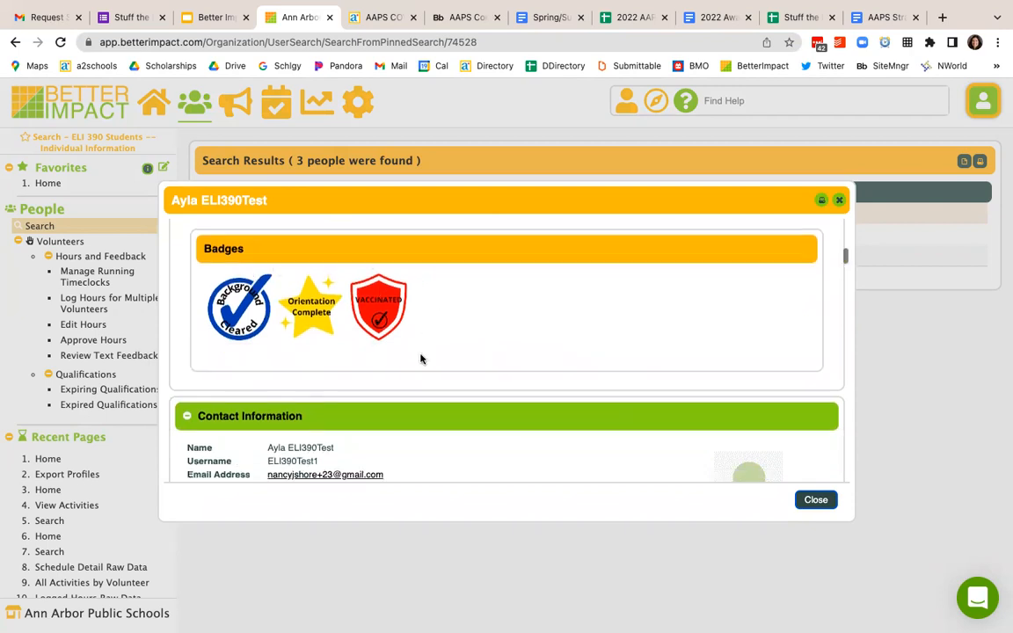
pyautogui.scroll(-10, 420, 359)
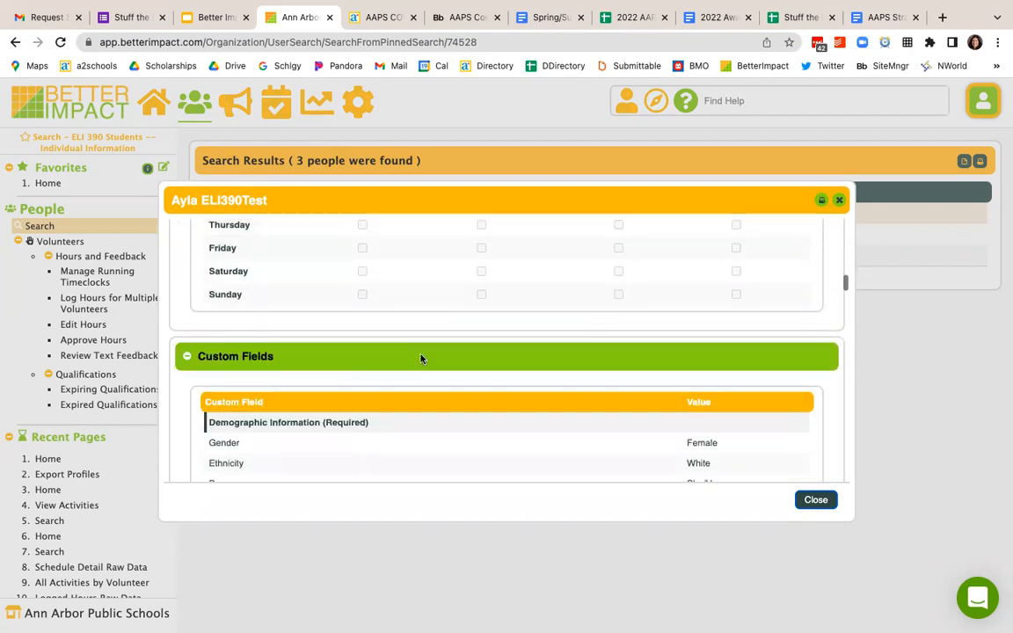
pyautogui.scroll(-10, 420, 359)
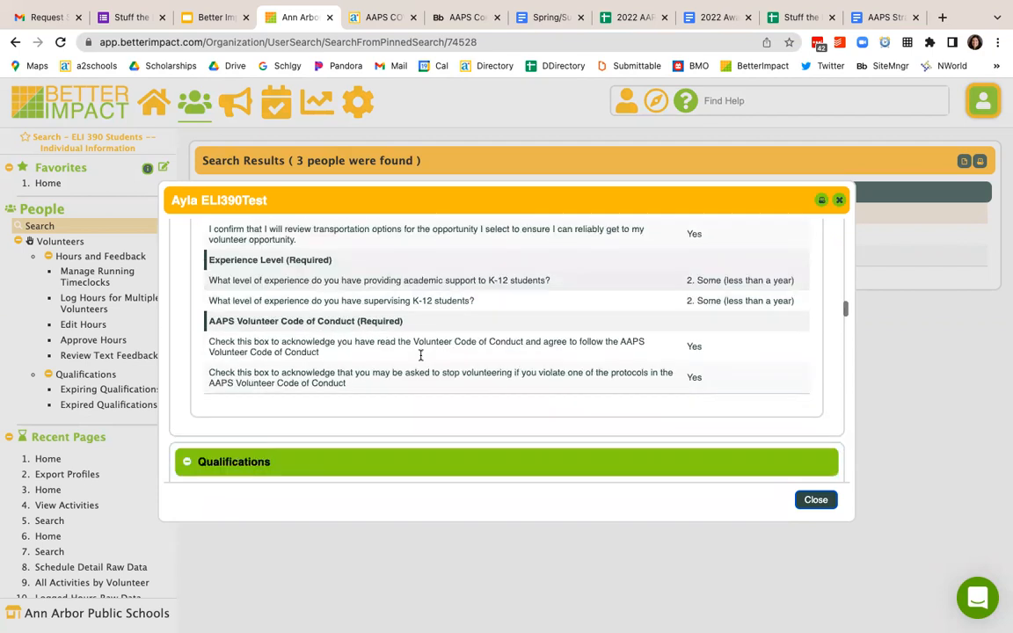
pyautogui.scroll(-2, 421, 359)
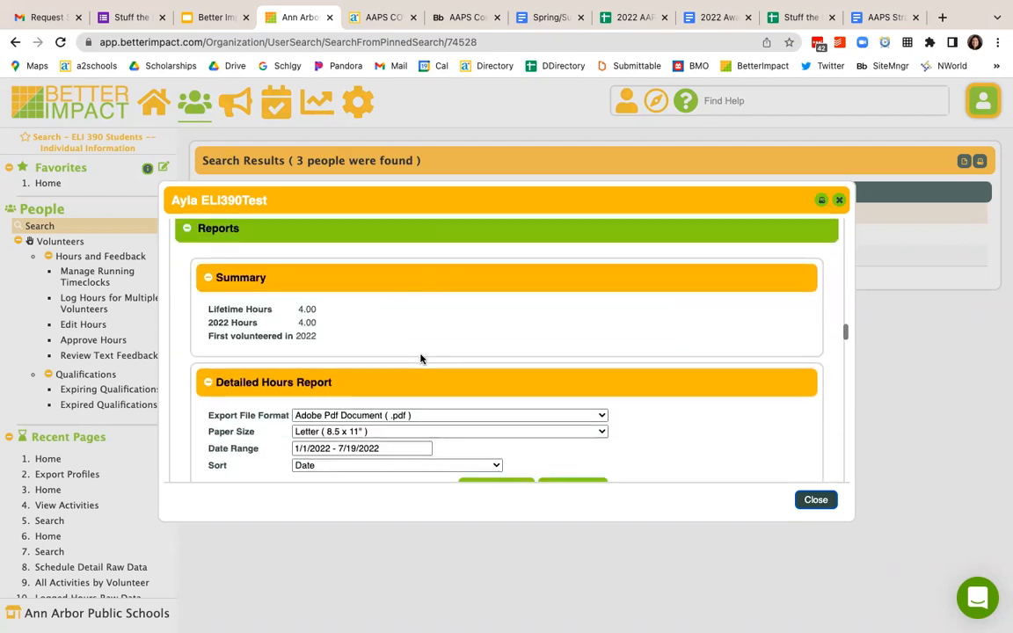
# Step: Set the Detailed Hours Report's date range to Last Month and view the student's report
pyautogui.scroll(-5, 420, 359)
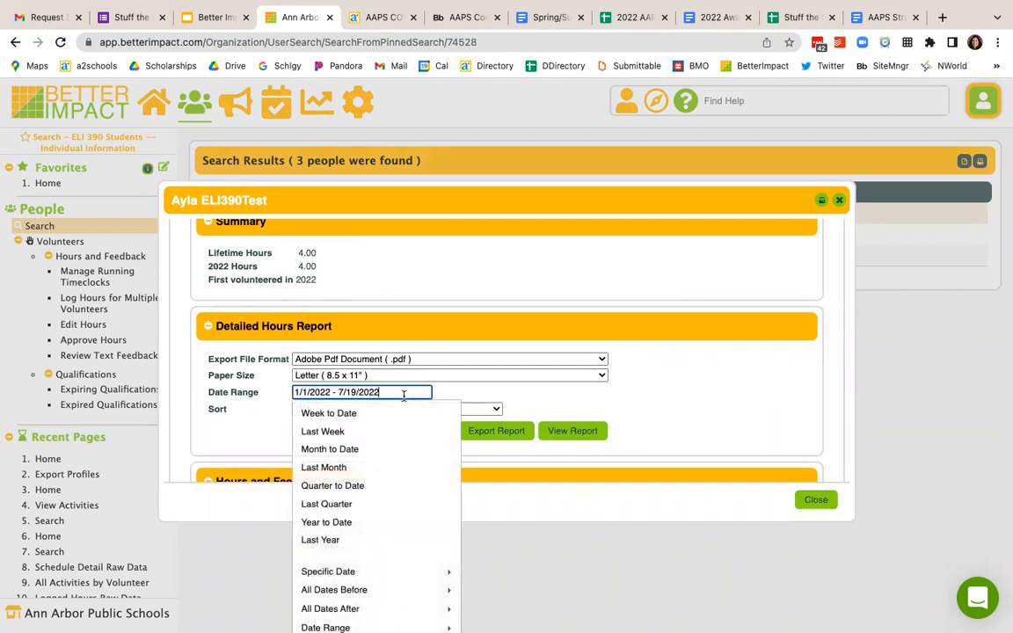
pyautogui.click(365, 467)
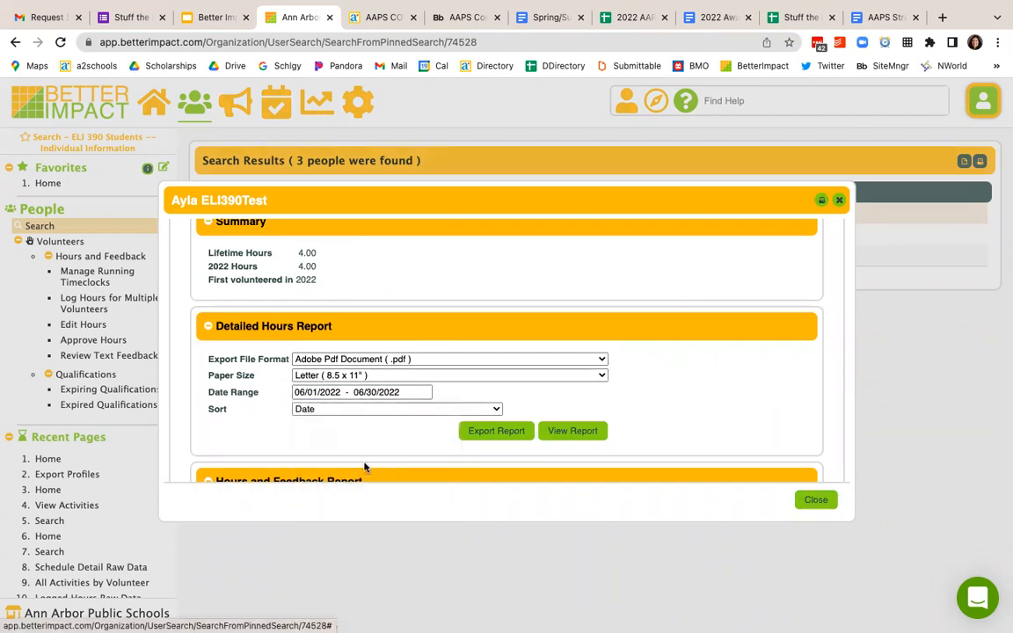
pyautogui.click(361, 393)
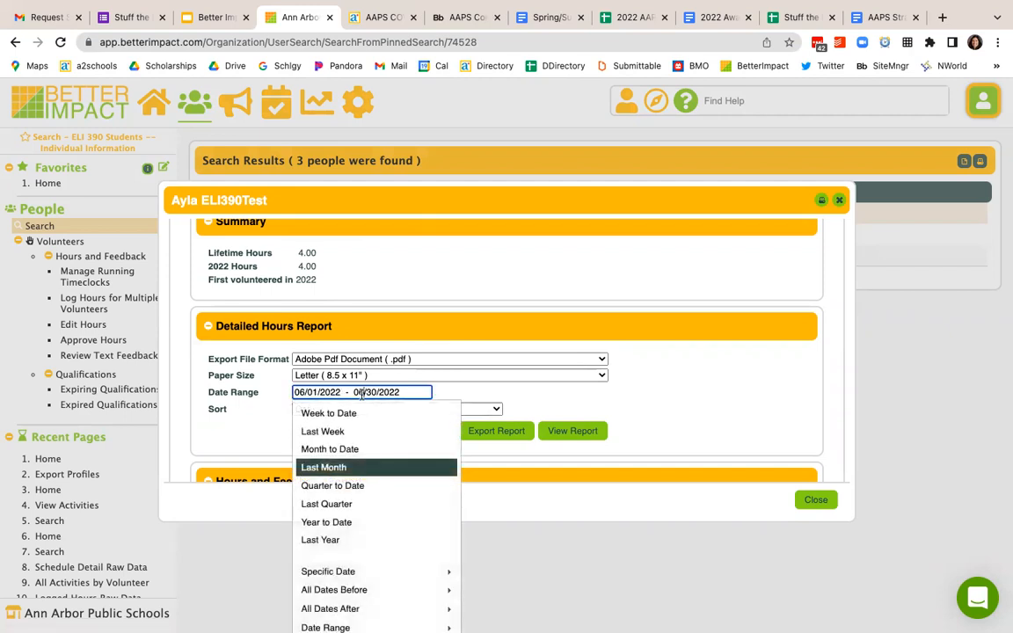
pyautogui.click(345, 467)
pyautogui.click(356, 392)
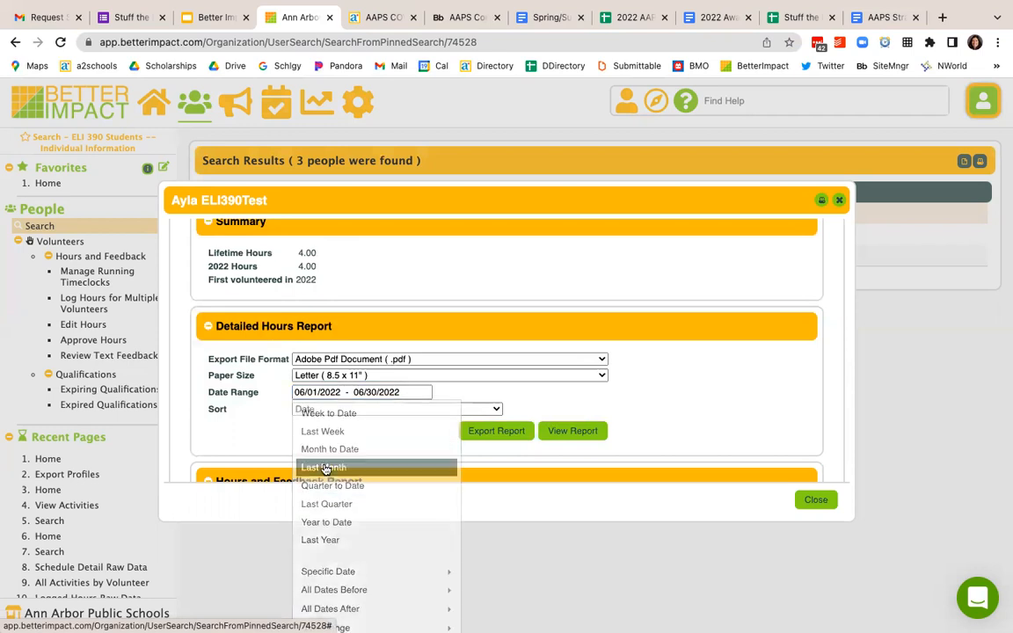
pyautogui.click(324, 467)
pyautogui.scroll(-2, 452, 456)
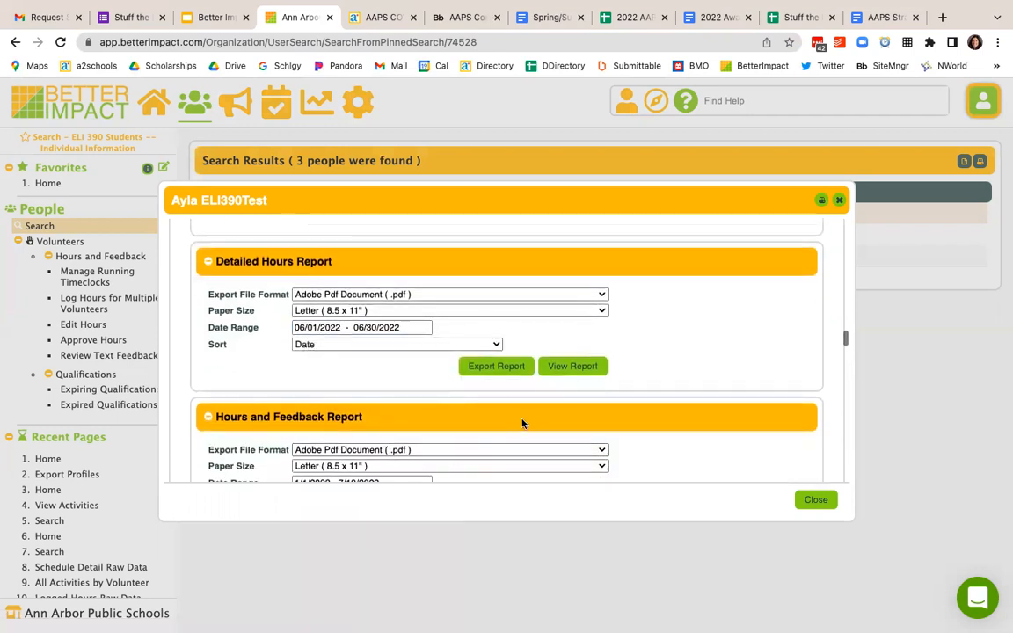
pyautogui.click(570, 373)
pyautogui.scroll(-1, 570, 376)
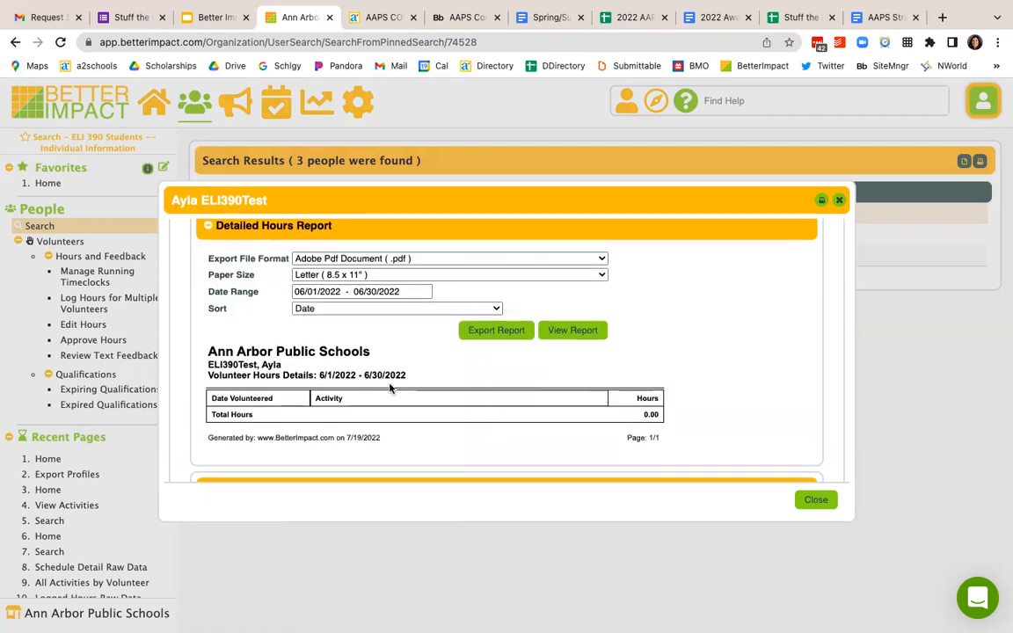
# Step: View the student's Detailed Hours Report for Month to Date, and close the profile
pyautogui.scroll(1, 383, 389)
pyautogui.click(369, 321)
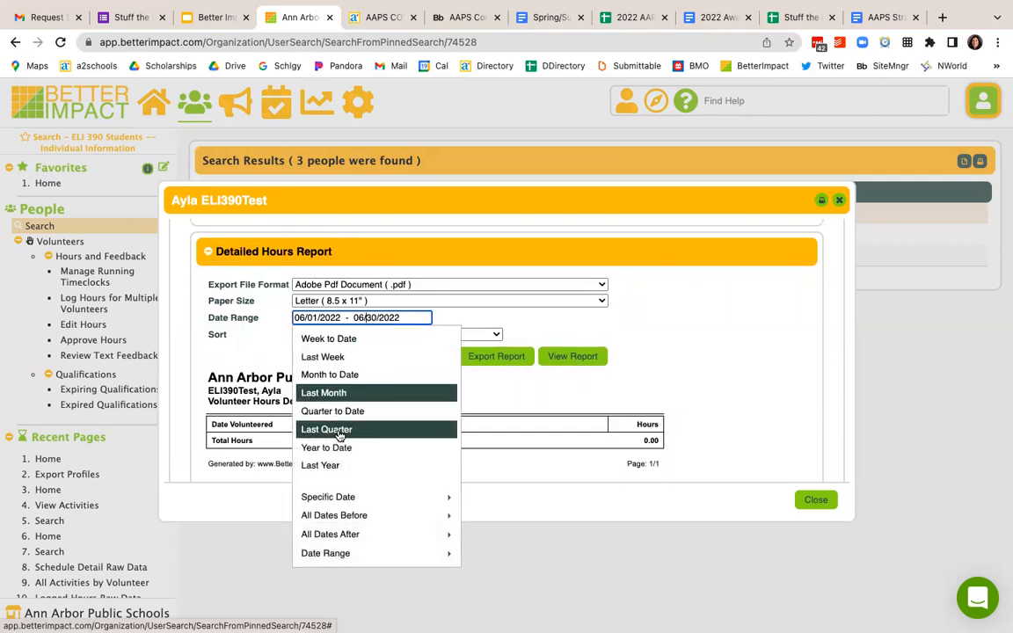
pyautogui.click(325, 375)
pyautogui.click(566, 357)
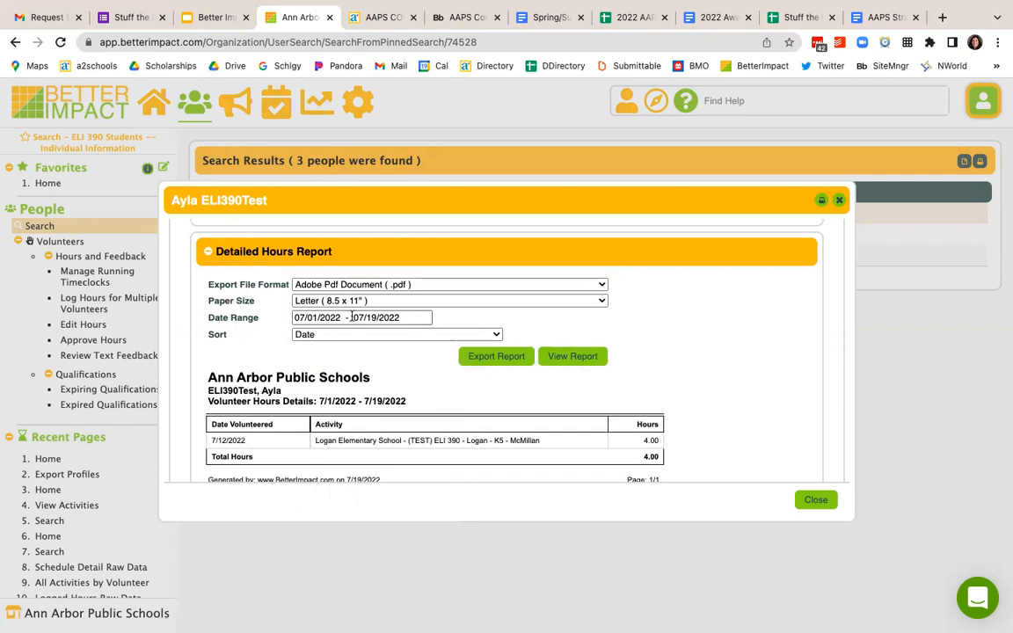
pyautogui.scroll(-2, 397, 394)
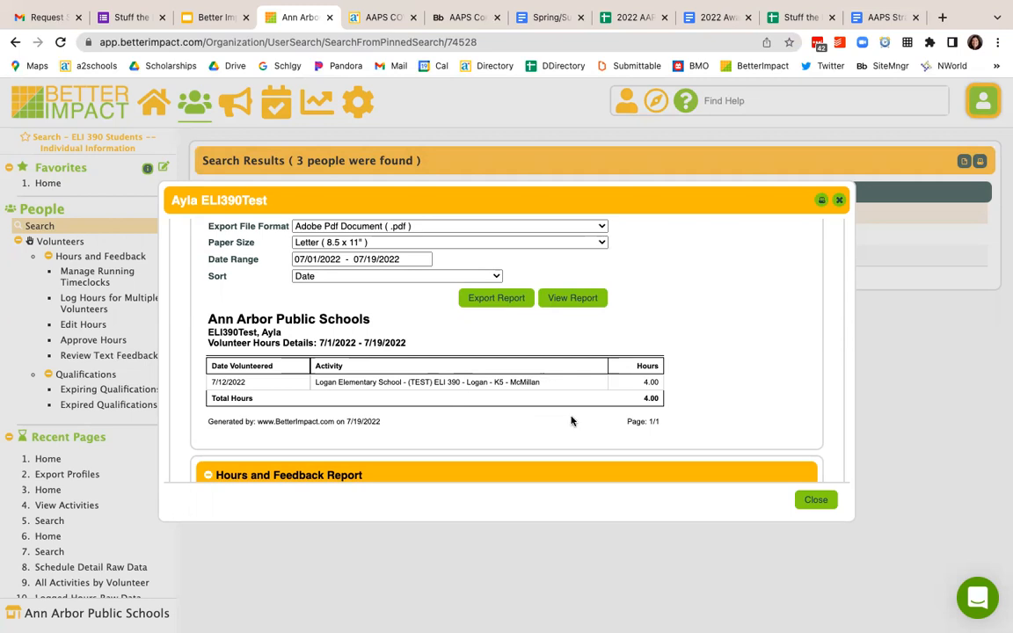
pyautogui.click(822, 503)
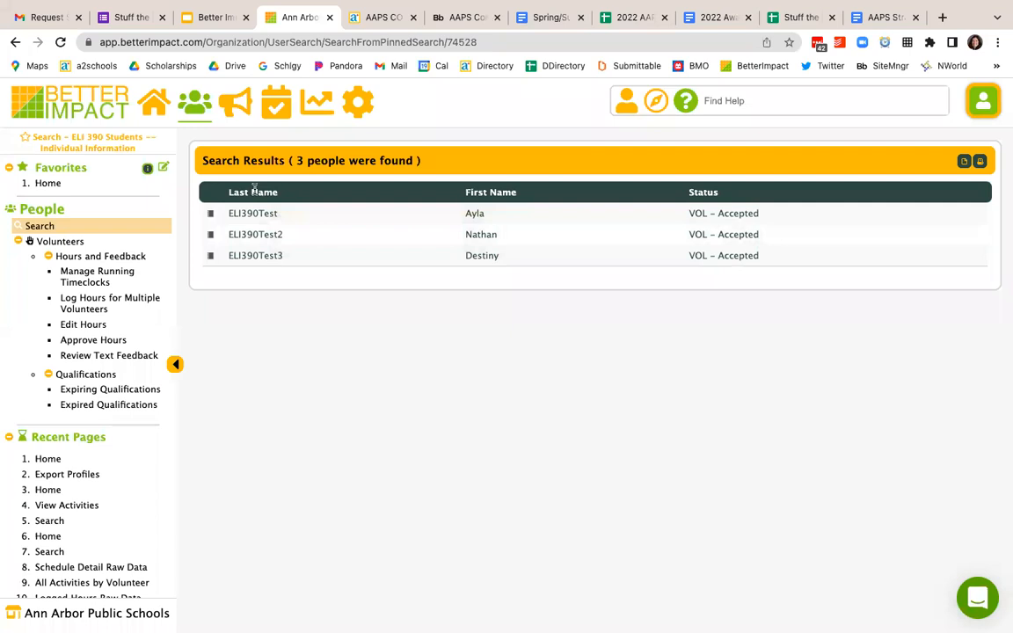
# Step: Open the people Search page and exclude all Inactive and Archived volunteers from the status filters
pyautogui.click(195, 104)
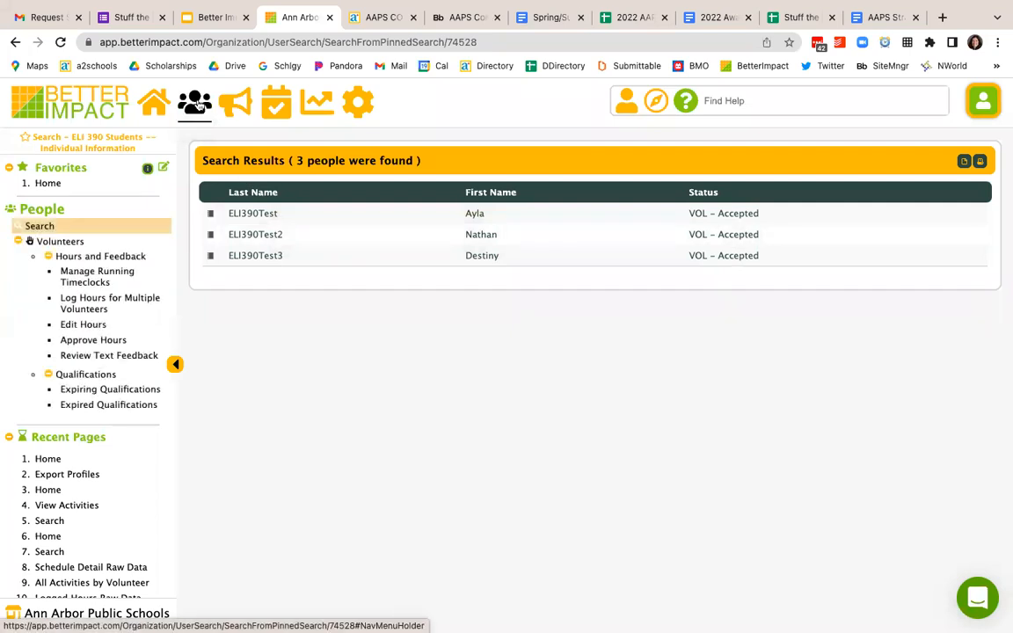
pyautogui.click(36, 230)
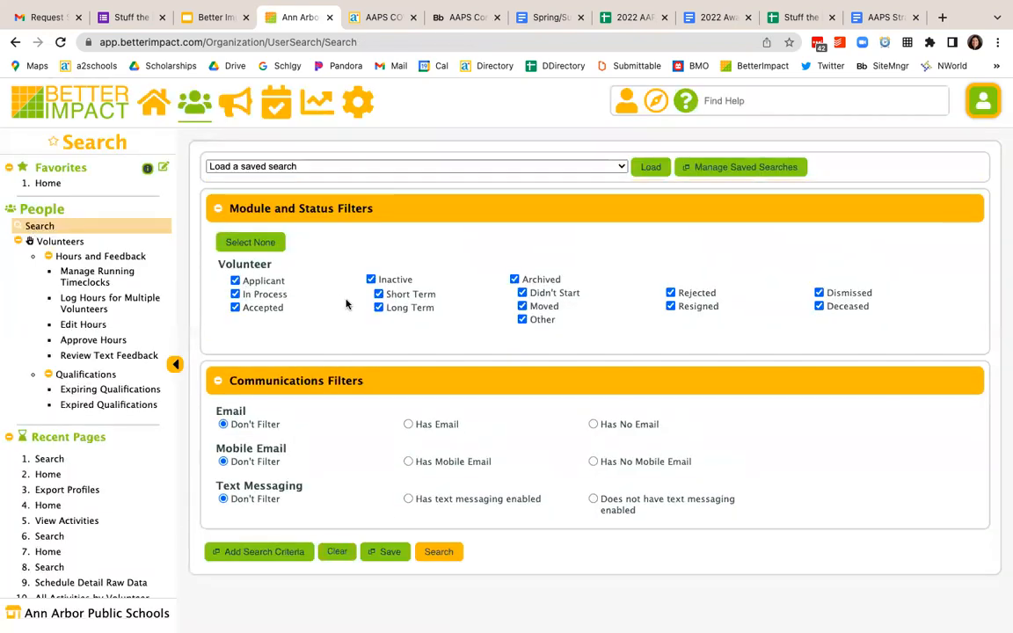
pyautogui.click(370, 280)
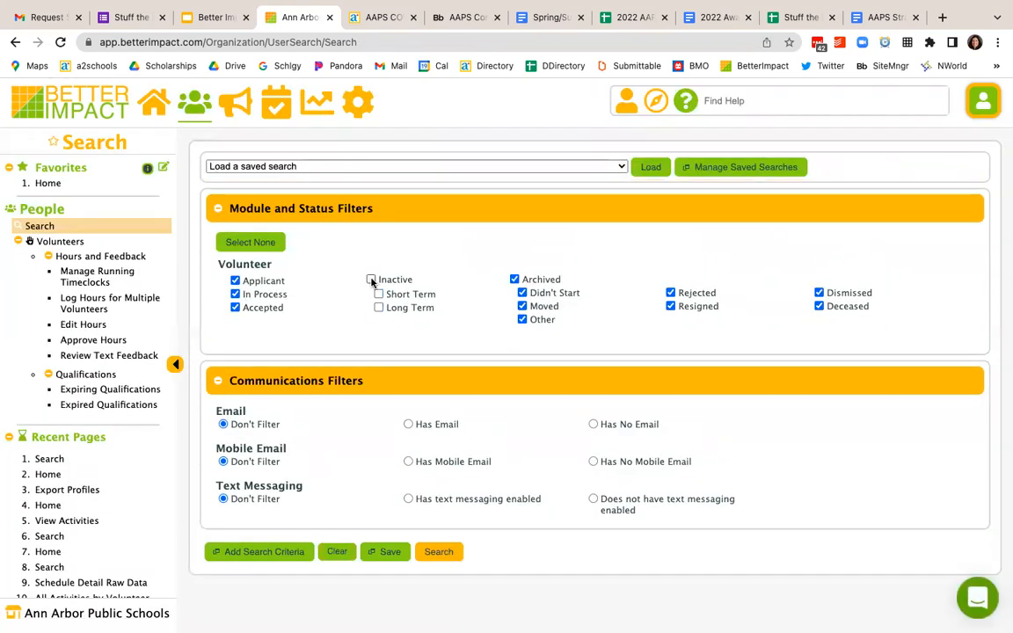
pyautogui.click(514, 280)
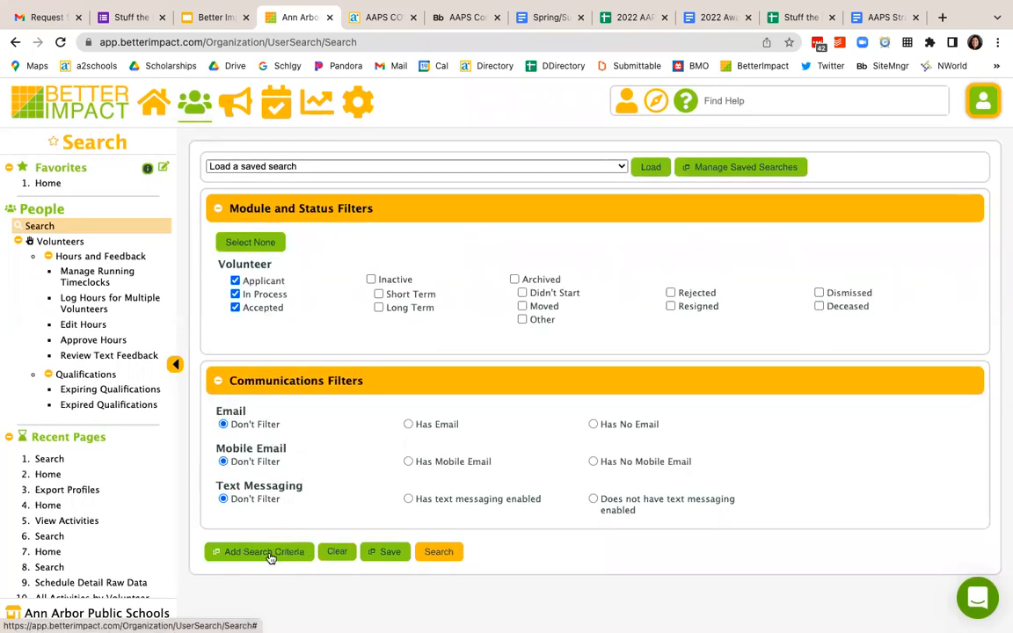
# Step: Add a custom field search criterion requiring Volunteer Affiliation for General Interest Form (Required) to equal Rotary Readers
pyautogui.click(272, 554)
pyautogui.click(346, 244)
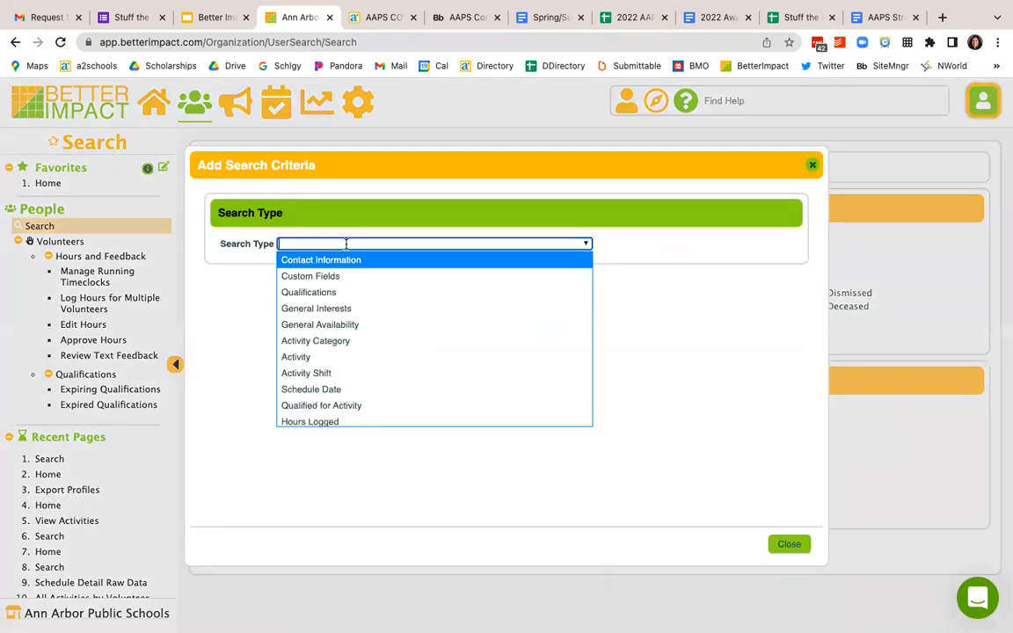
pyautogui.click(333, 276)
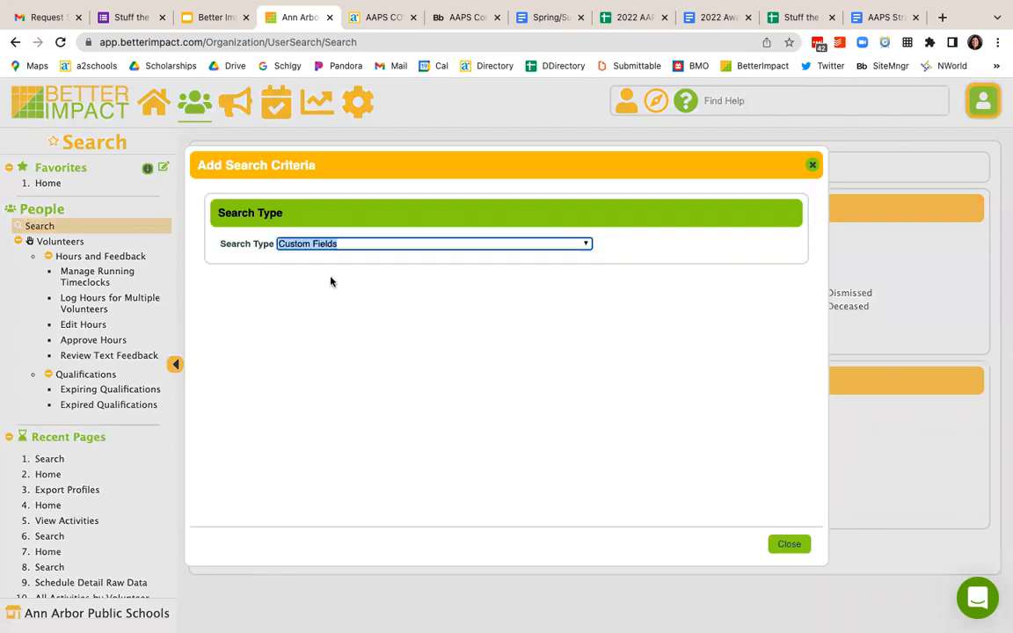
pyautogui.click(317, 323)
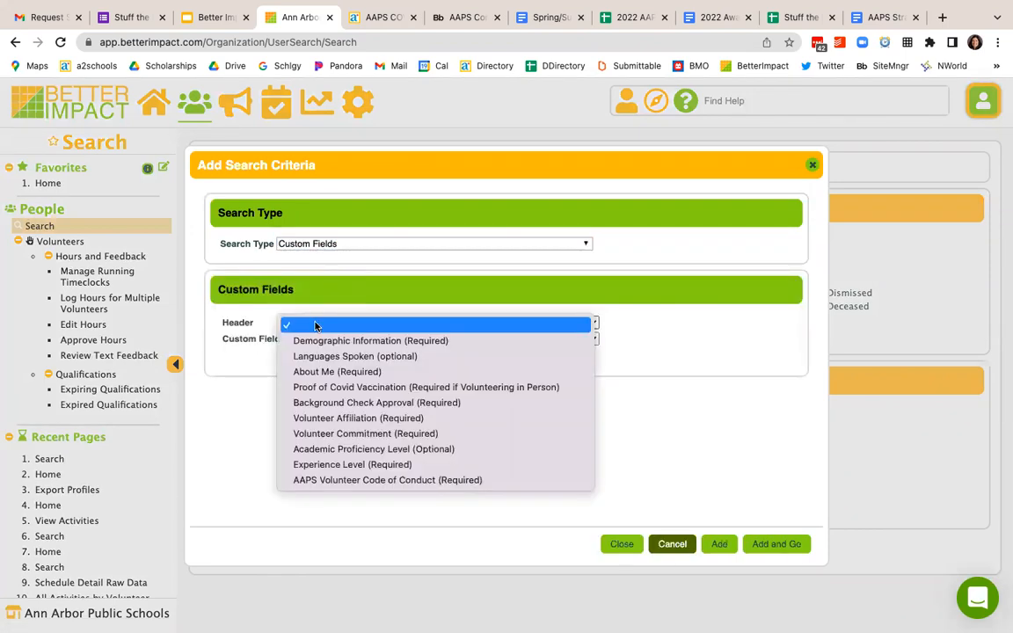
pyautogui.click(315, 418)
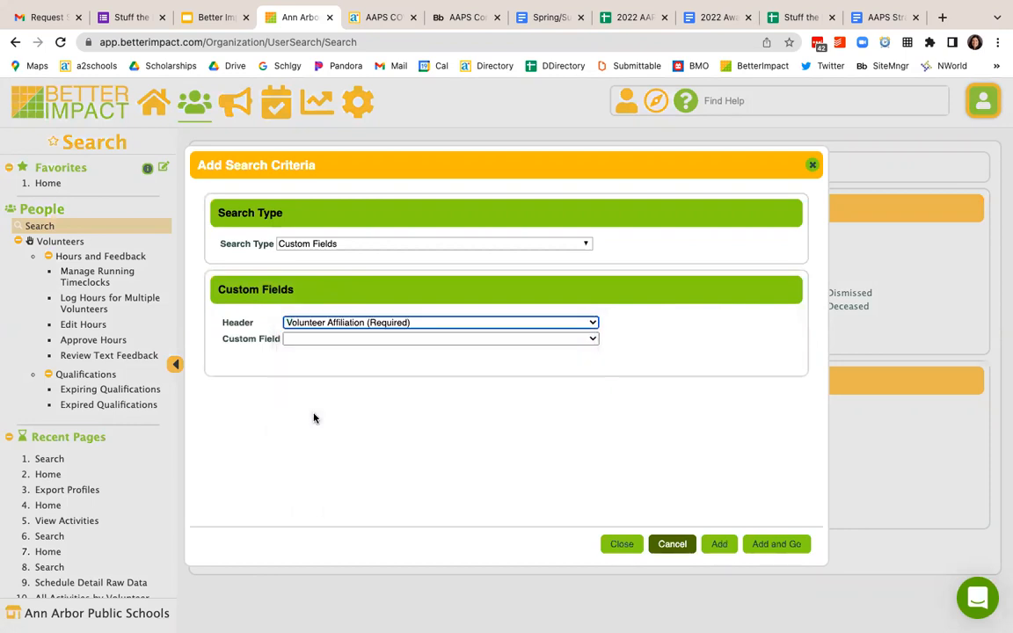
pyautogui.click(349, 340)
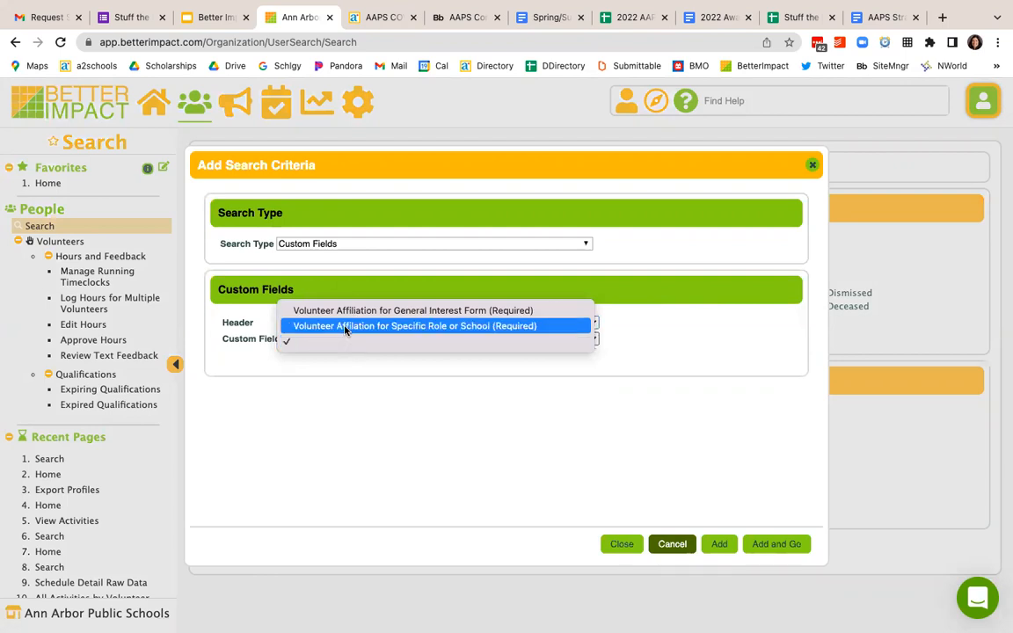
pyautogui.click(341, 311)
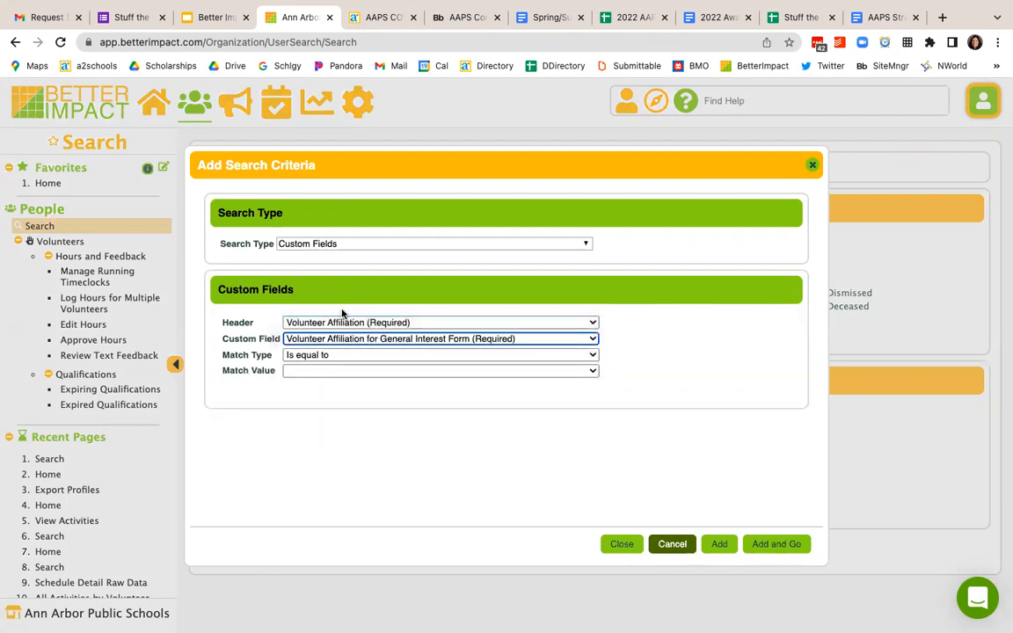
pyautogui.click(344, 370)
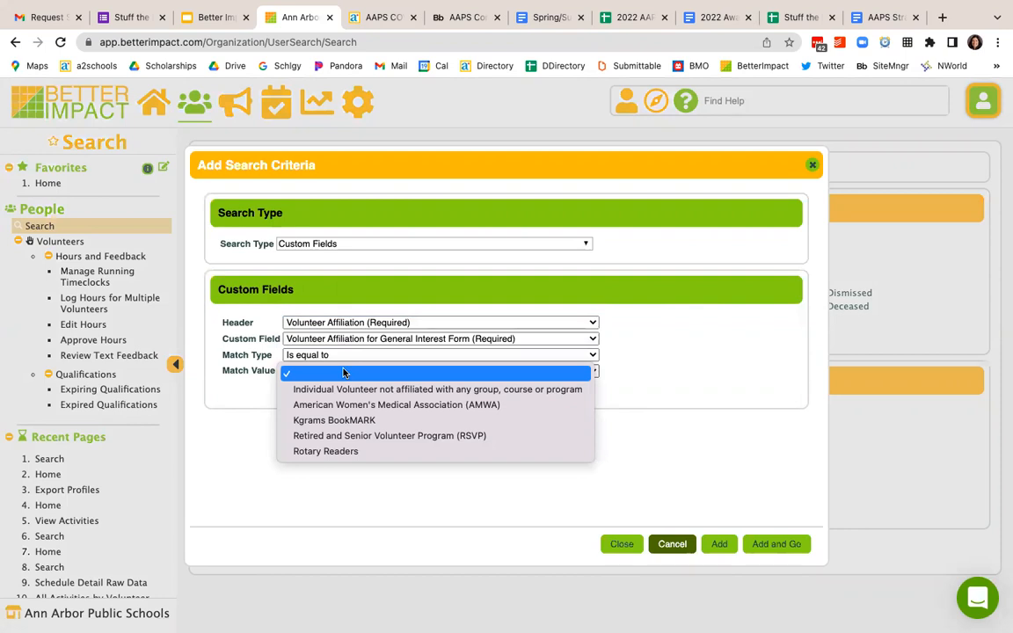
pyautogui.click(324, 451)
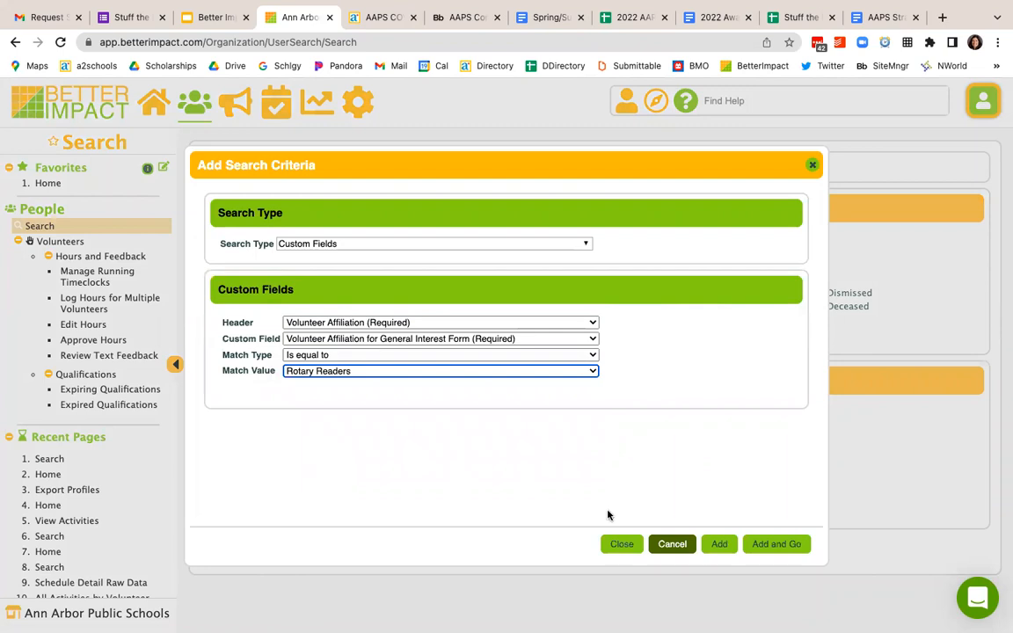
pyautogui.click(716, 544)
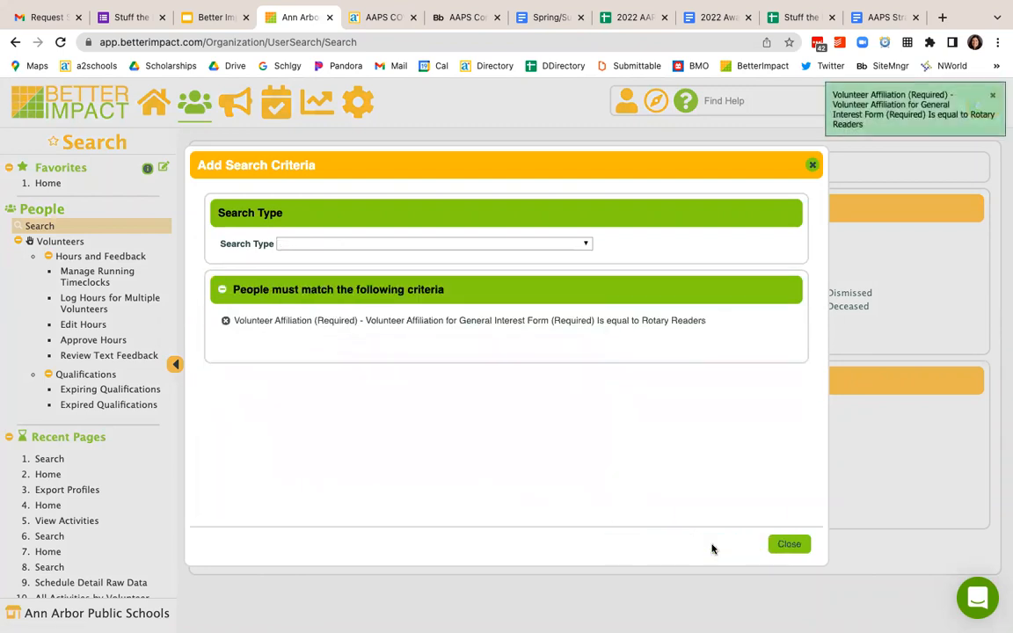
pyautogui.click(789, 544)
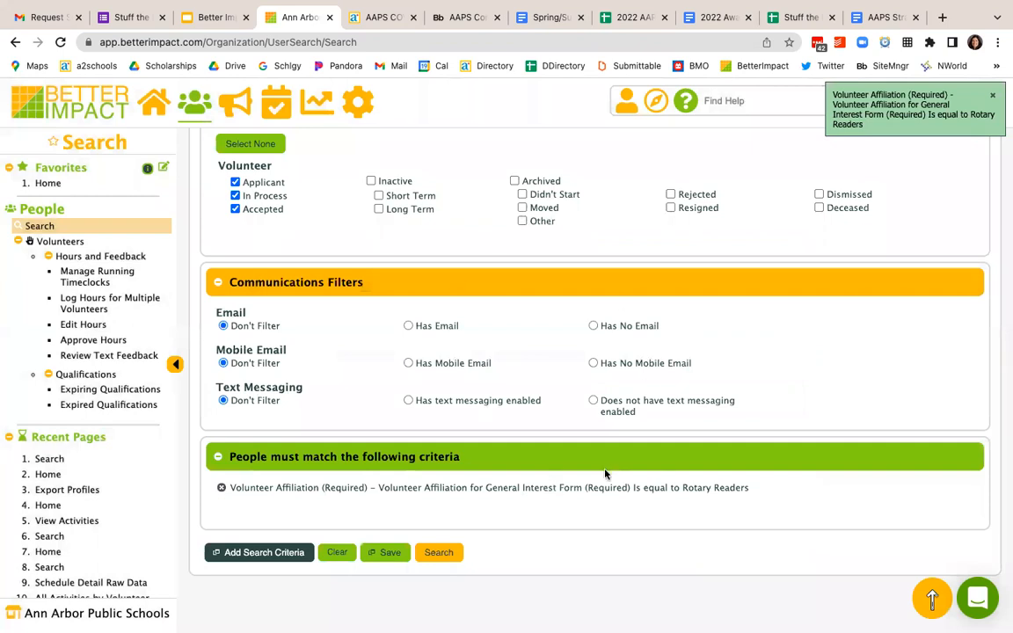
# Step: Run the search for Rotary Readers volunteers and open the dialog for adding another search criterion
pyautogui.click(438, 552)
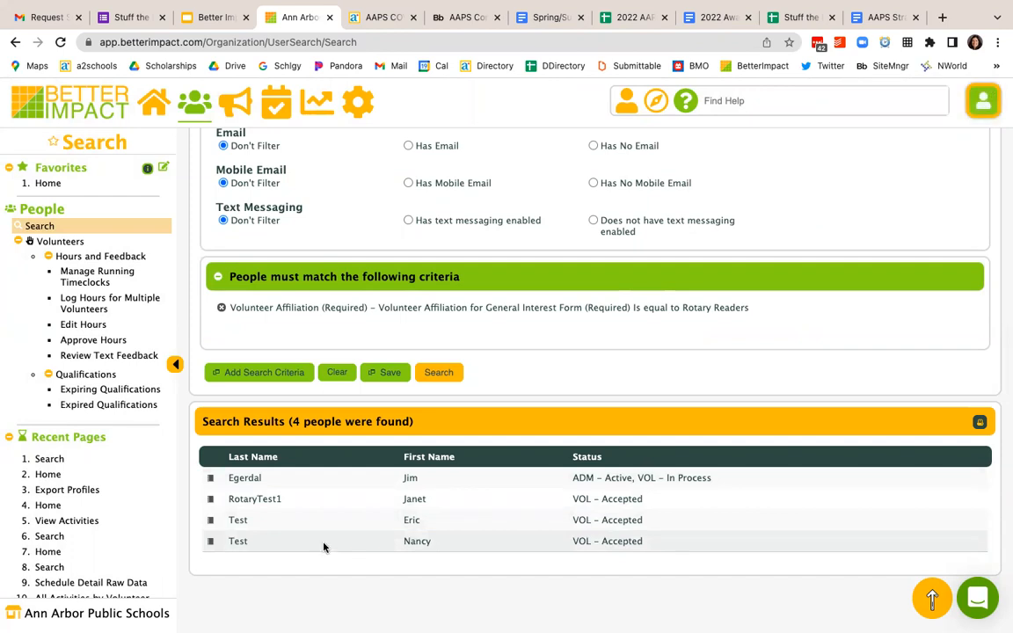
pyautogui.click(257, 372)
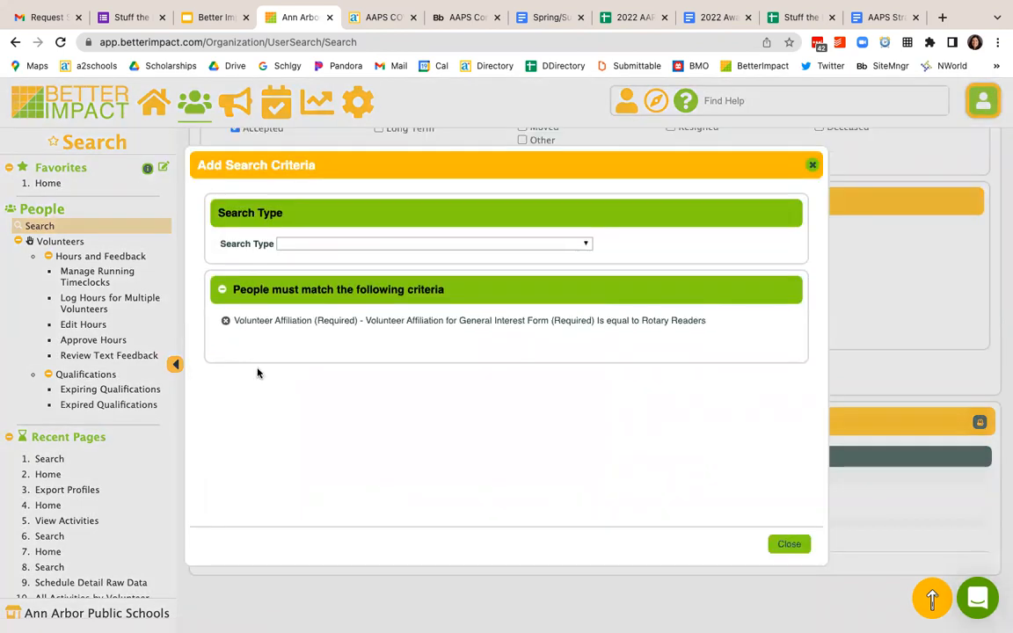
# Step: Try out a Qualifications search criterion using the AAPS Orientation qualification
pyautogui.click(388, 244)
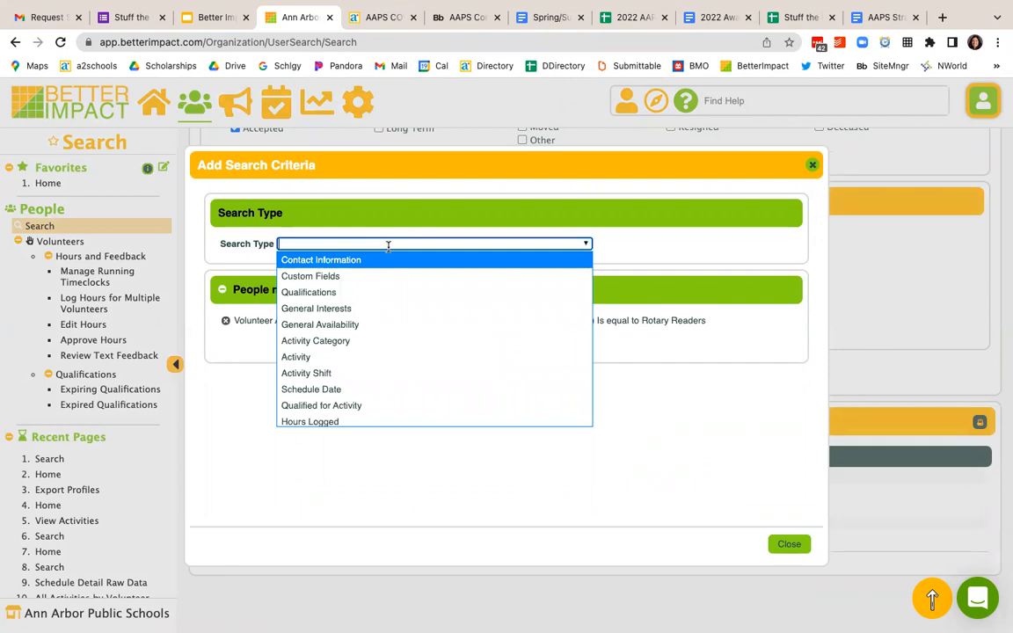
pyautogui.click(368, 293)
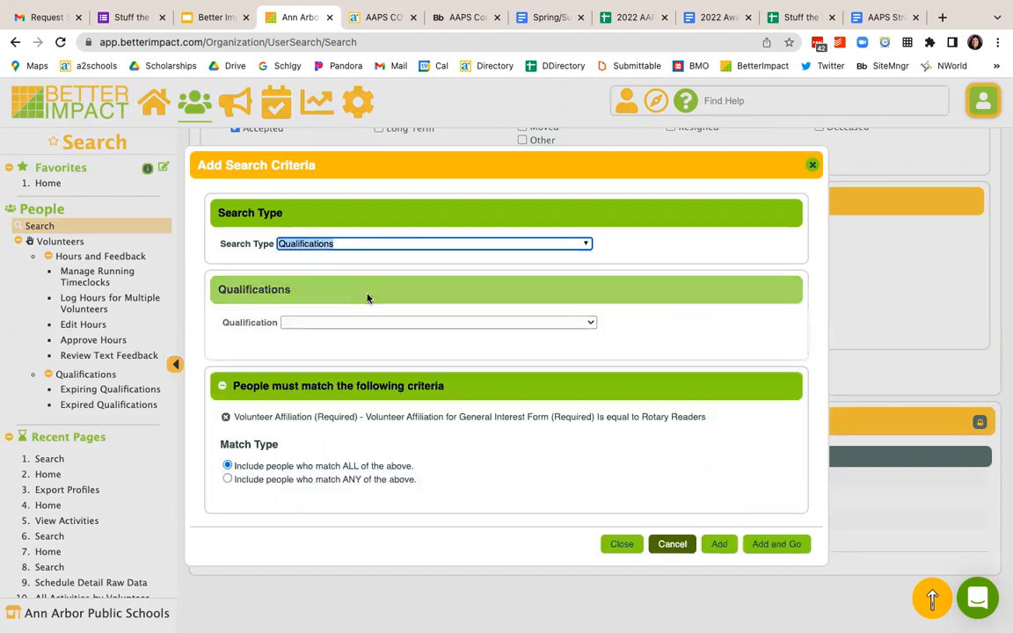
pyautogui.click(352, 324)
pyautogui.click(347, 341)
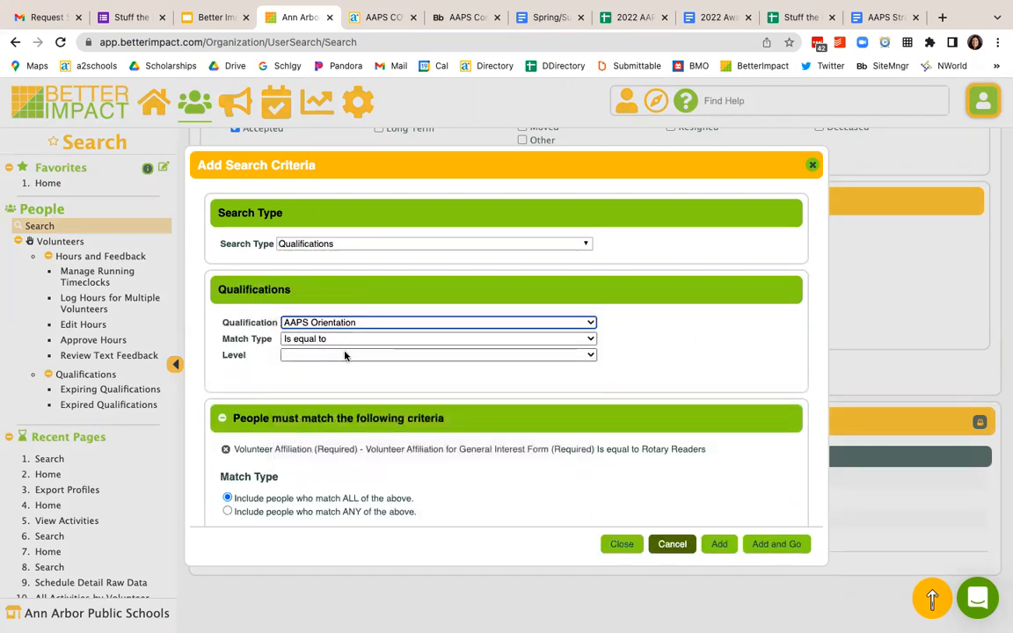
# Step: Add a Schedule Date criterion for people Not on the Schedule between 7/19/2022 12:00 AM and 7/26/2022 11:59 PM, and run the search
pyautogui.click(350, 246)
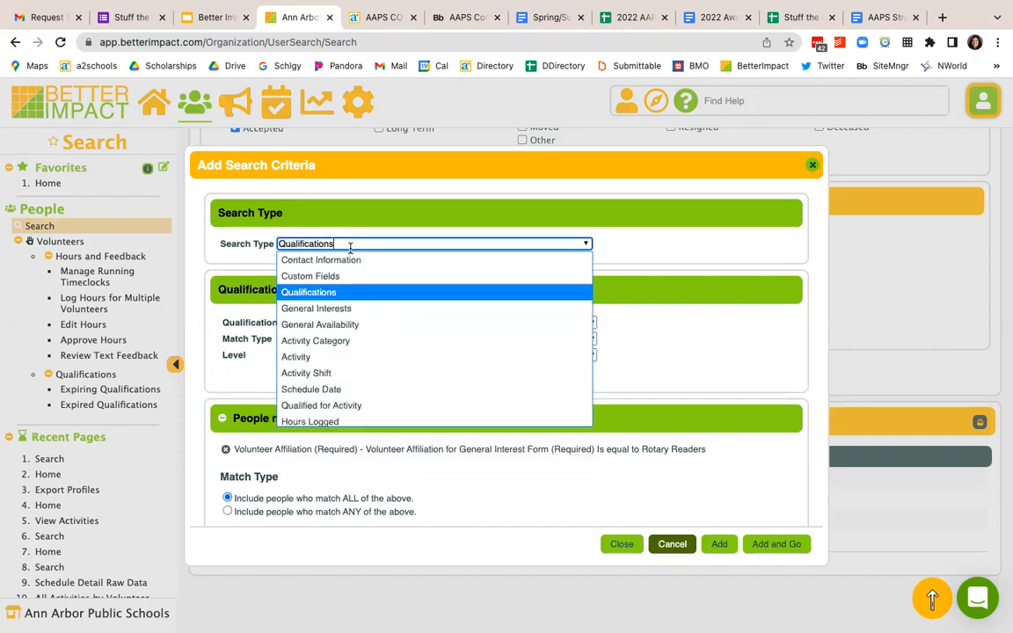
pyautogui.click(317, 388)
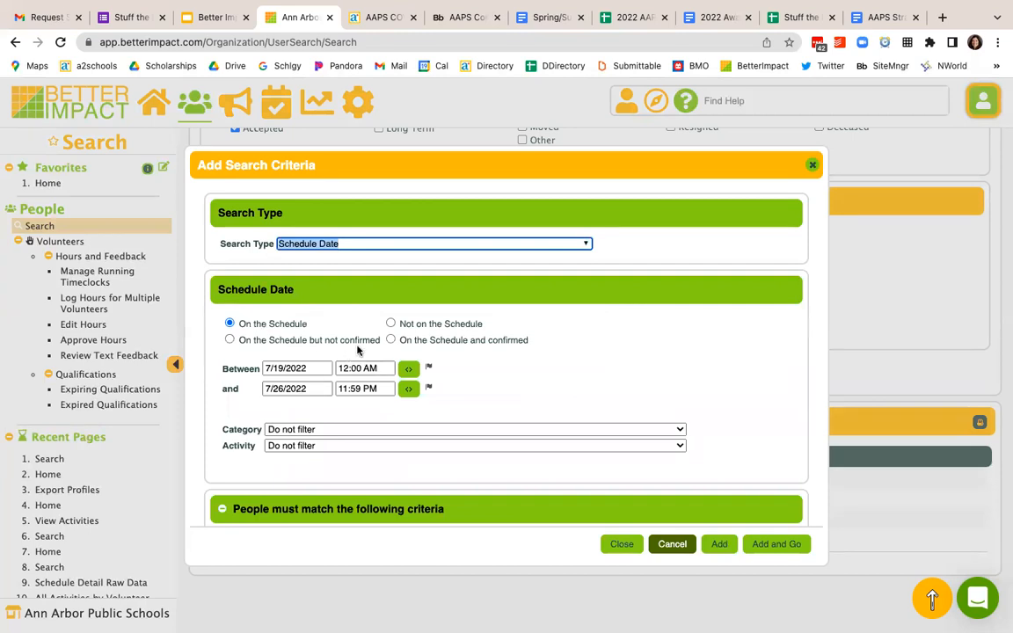
pyautogui.click(390, 323)
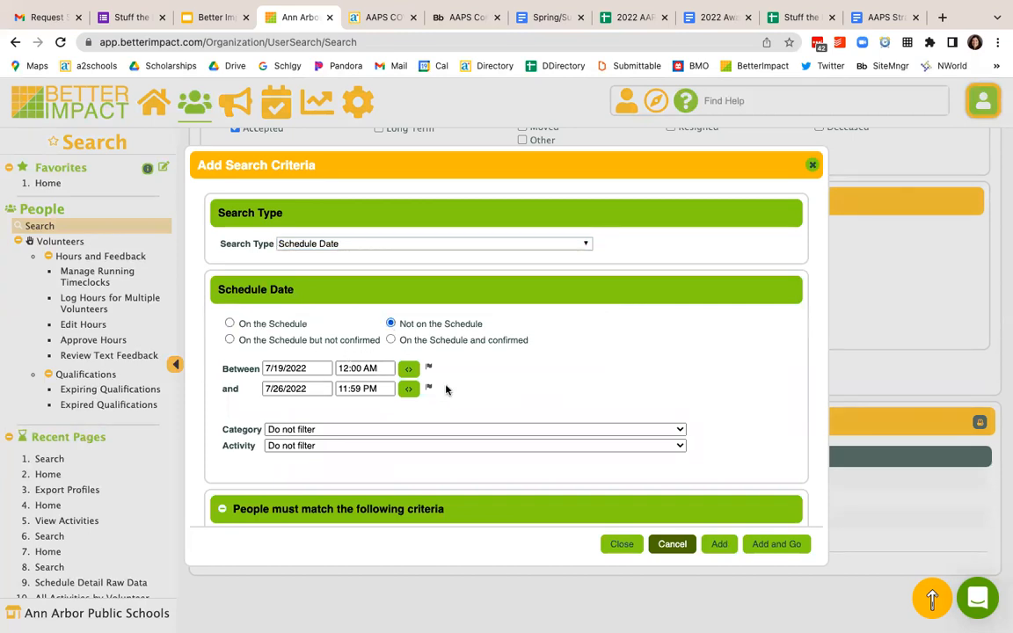
pyautogui.click(770, 544)
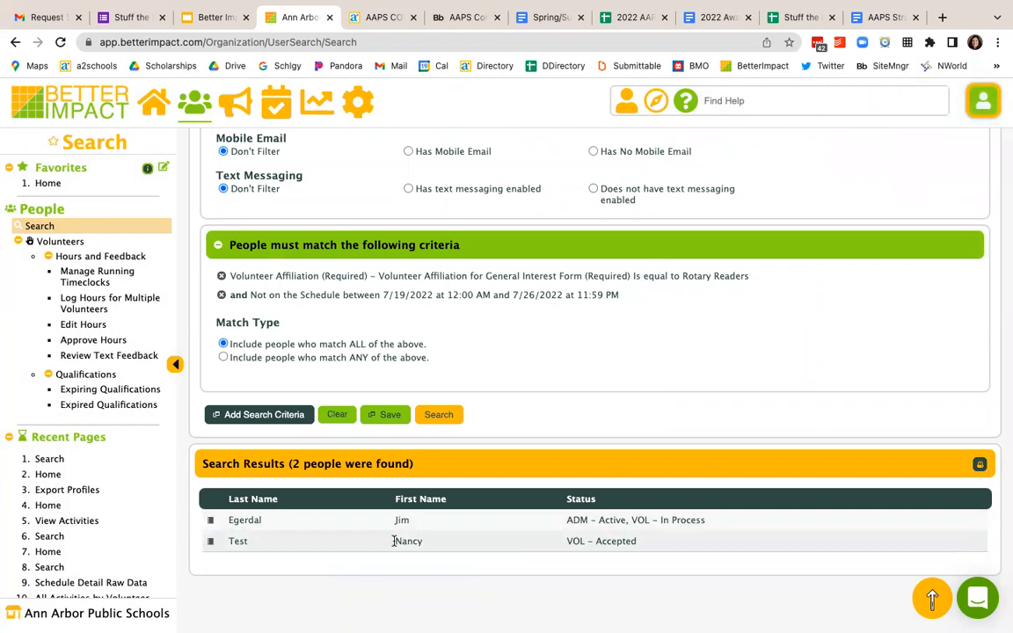
# Step: Remove both the volunteer affiliation criterion and the schedule criterion from the people search
pyautogui.click(221, 275)
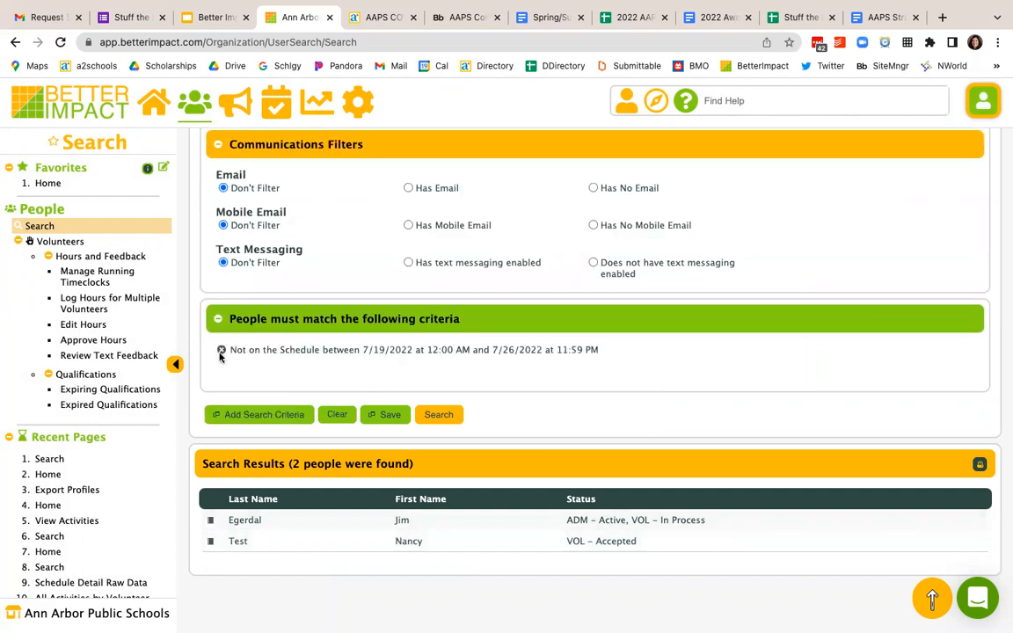
pyautogui.click(220, 352)
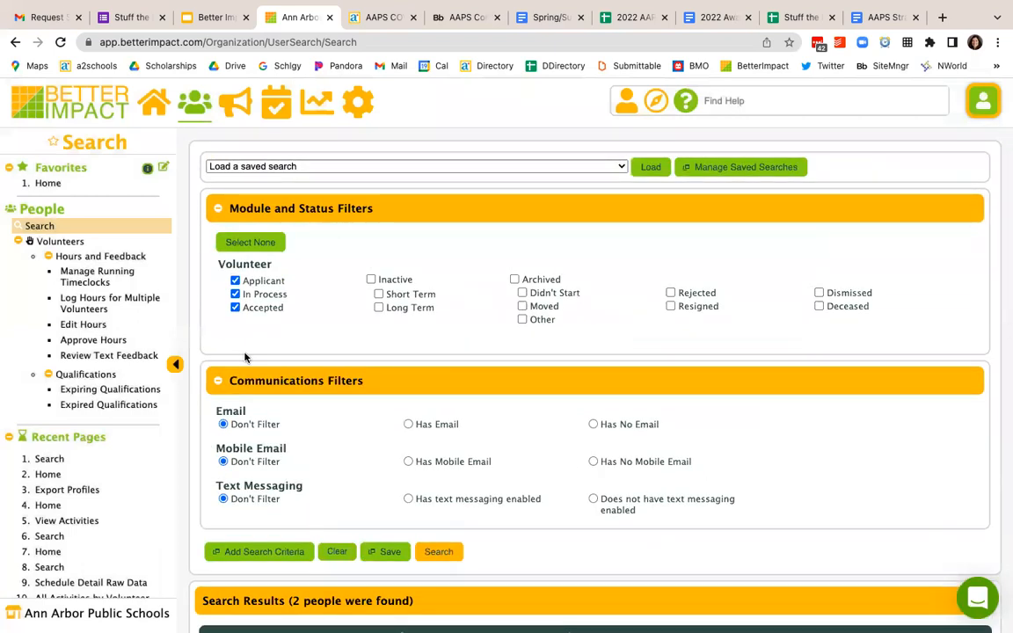
# Step: Open the Logged Hours Raw Data report and view the hours with Date Volunteered from 07/03/2022 to 07/31/2022
pyautogui.click(317, 106)
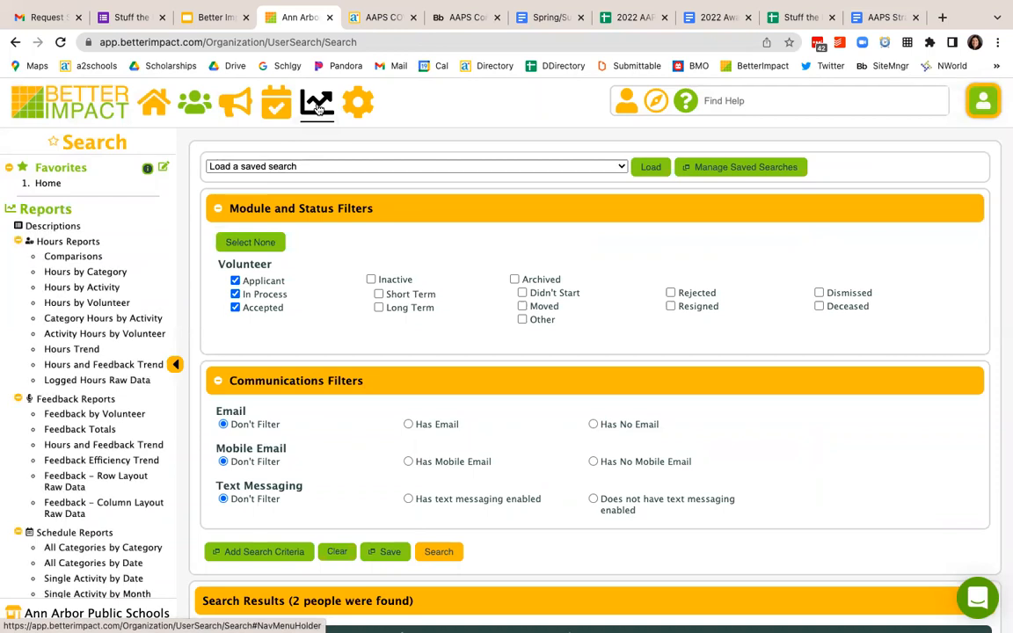
pyautogui.click(69, 381)
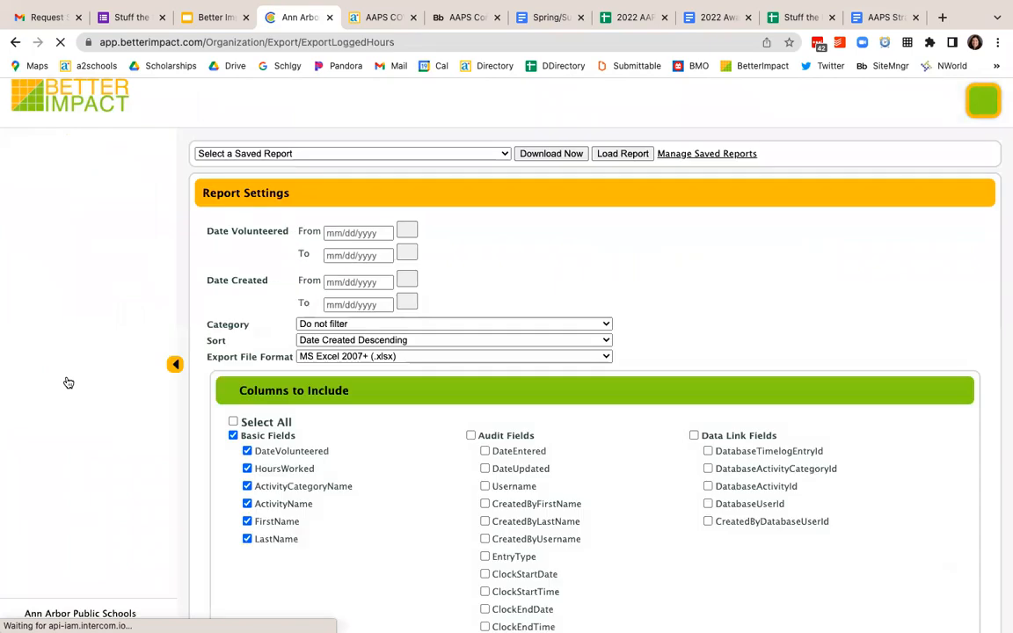
pyautogui.click(335, 236)
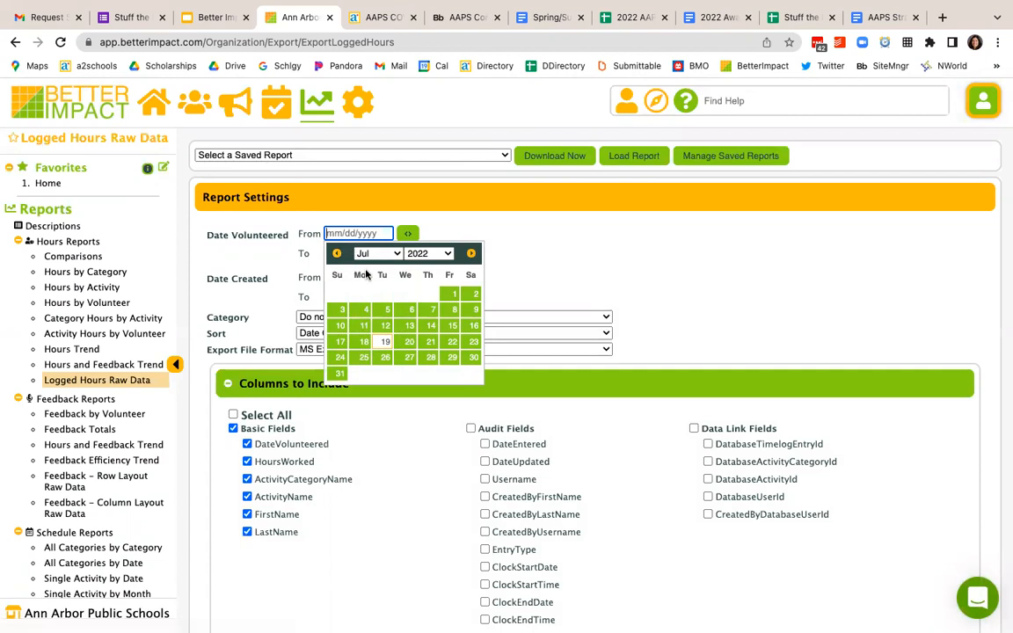
pyautogui.click(342, 309)
pyautogui.click(369, 250)
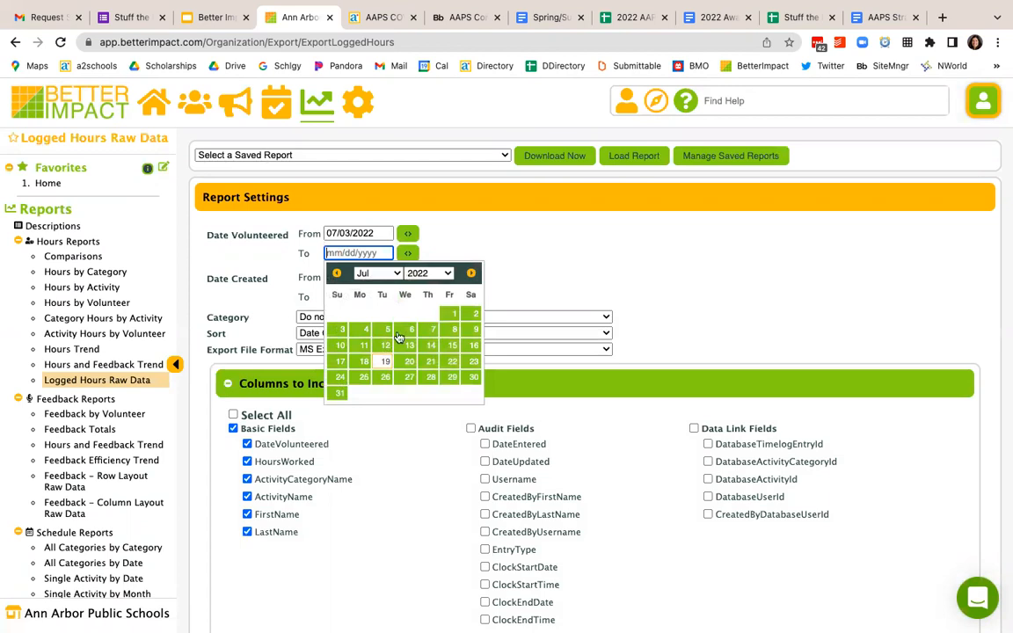
pyautogui.click(339, 394)
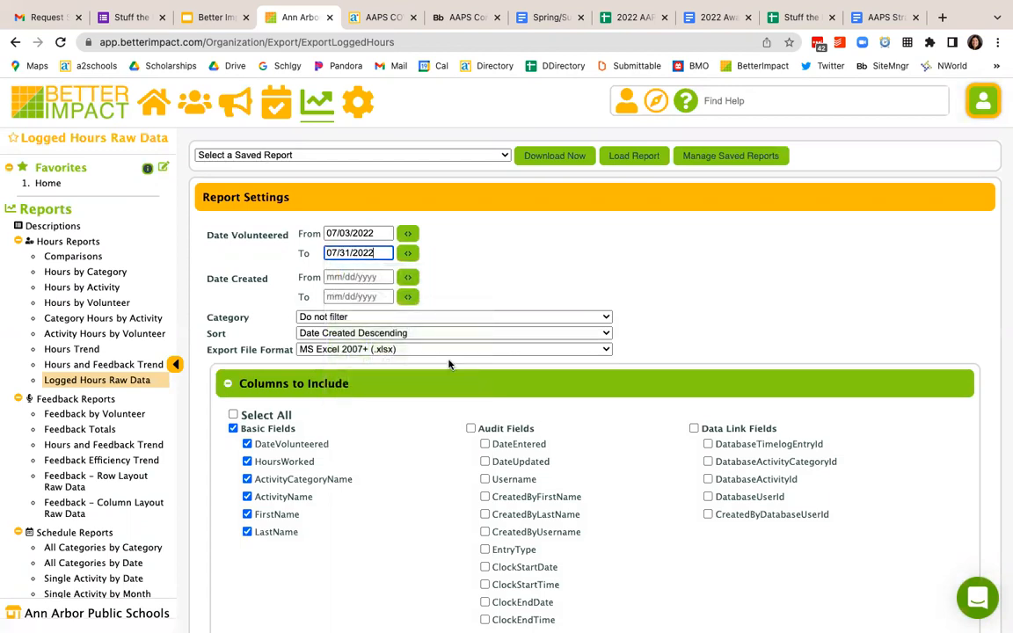
pyautogui.scroll(-3, 448, 363)
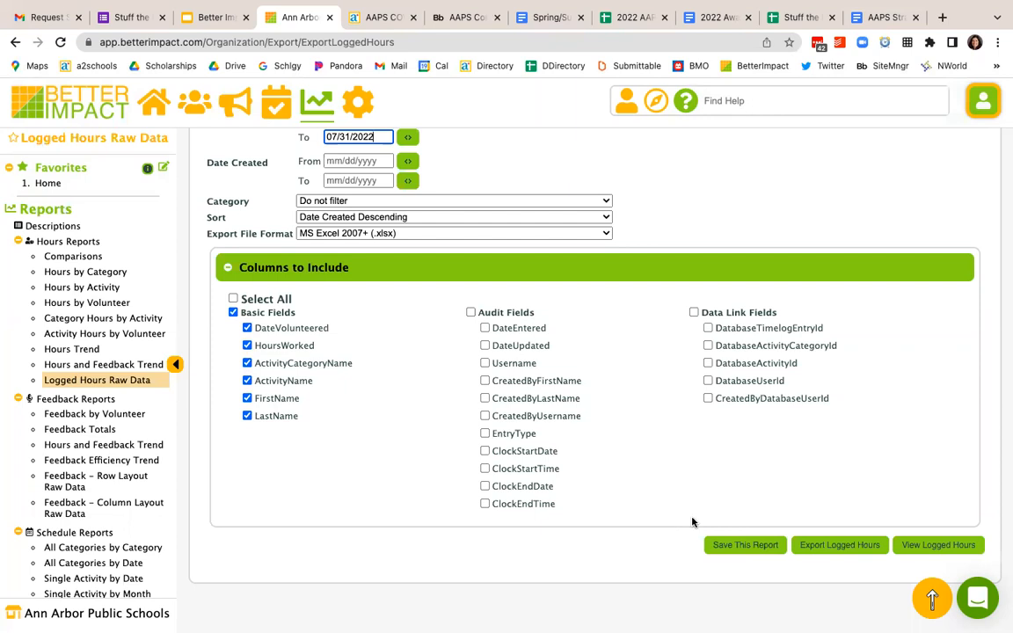
pyautogui.click(934, 546)
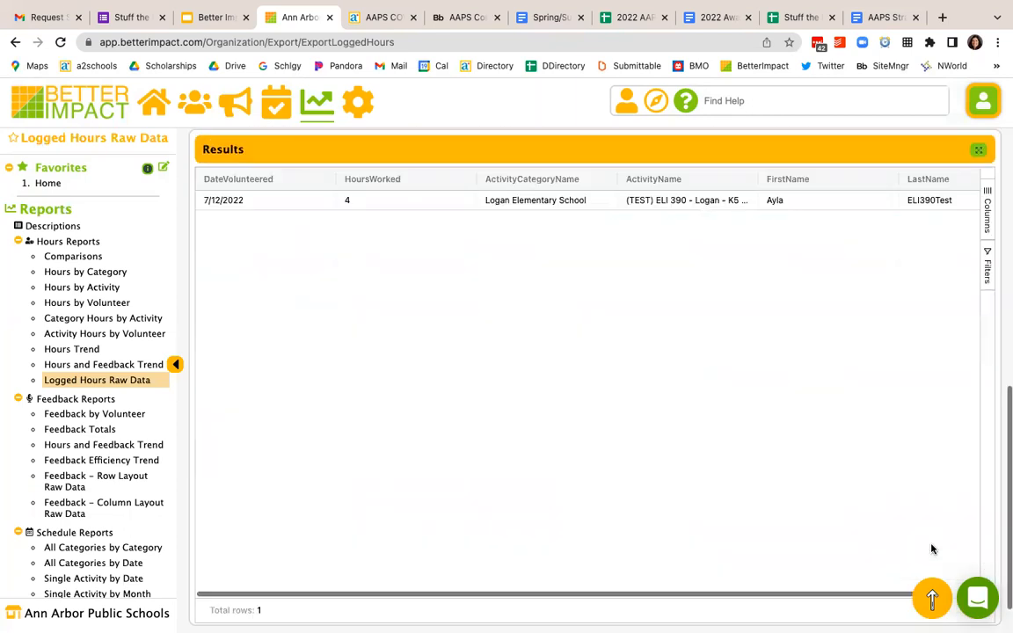
# Step: Set the Date Volunteered start to June 1, 2022 and view the logged hours again
pyautogui.scroll(1, 602, 343)
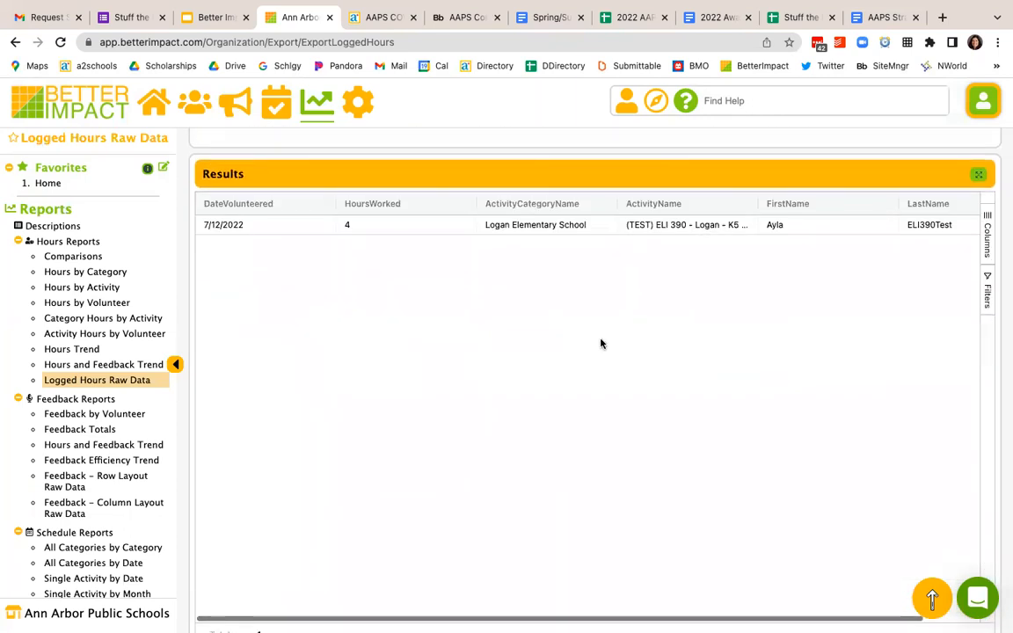
pyautogui.scroll(10, 607, 320)
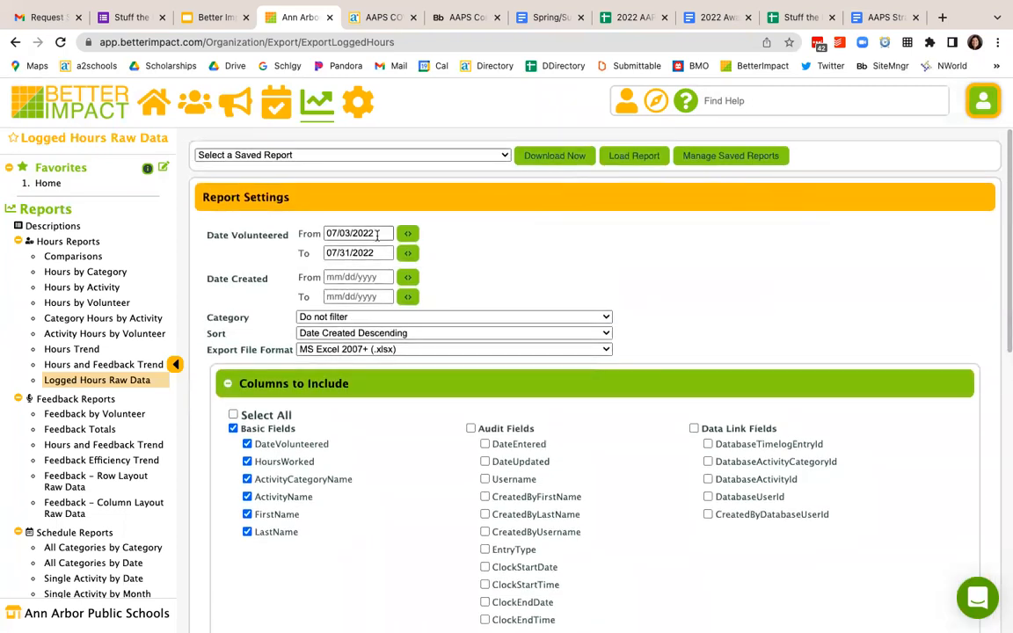
pyautogui.click(376, 233)
pyautogui.click(369, 253)
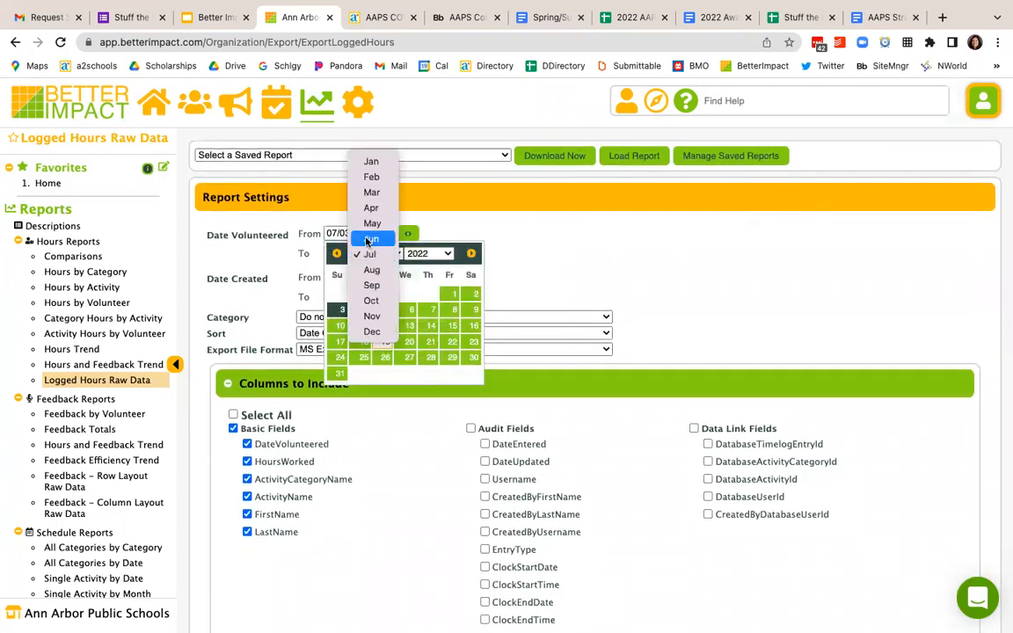
pyautogui.click(368, 240)
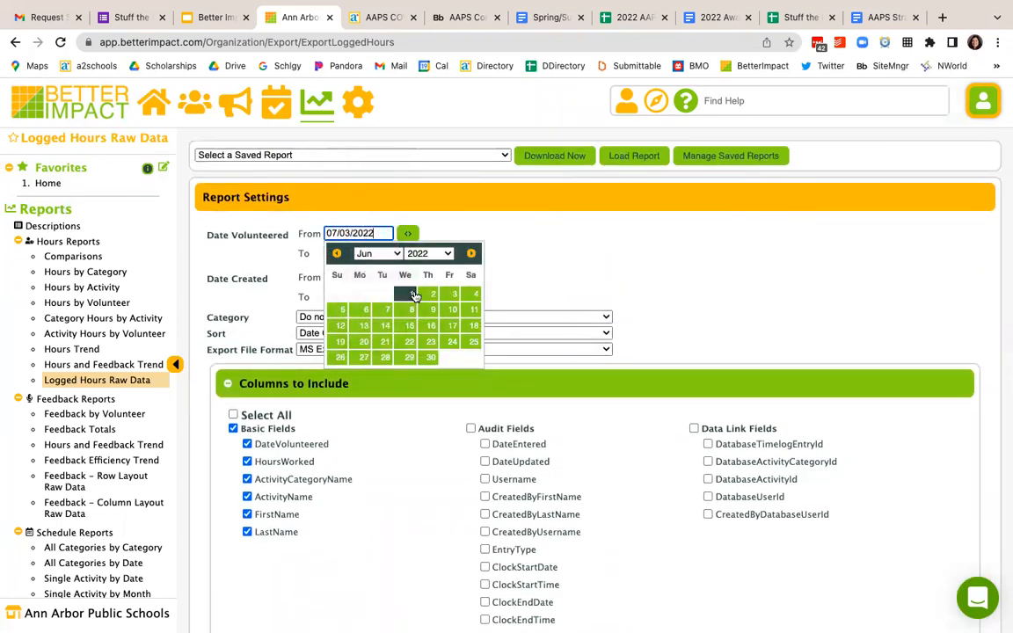
pyautogui.click(410, 294)
pyautogui.scroll(-5, 502, 367)
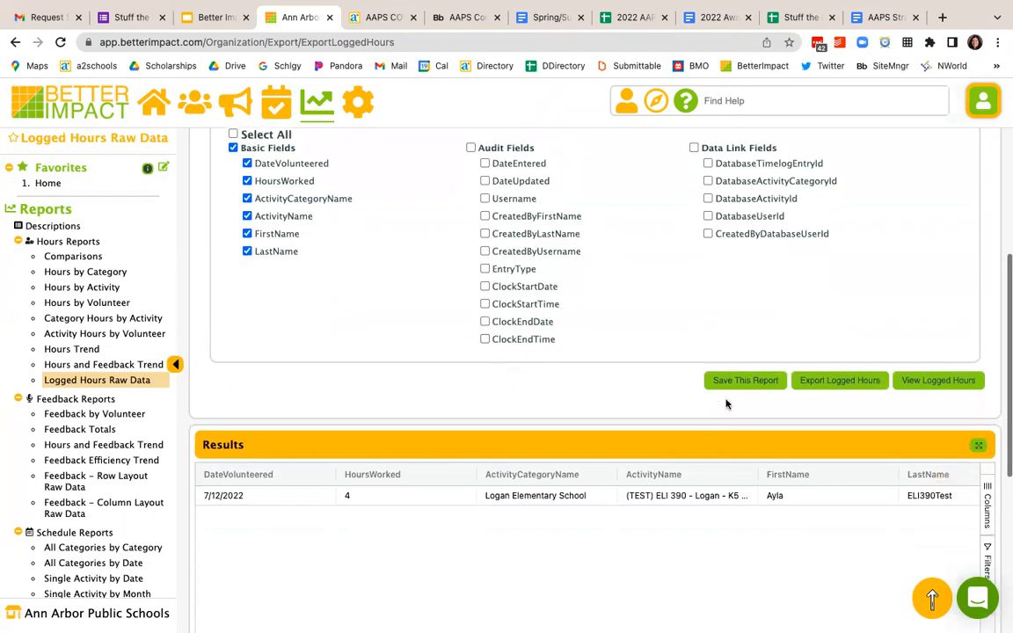
pyautogui.click(909, 383)
pyautogui.scroll(-5, 657, 430)
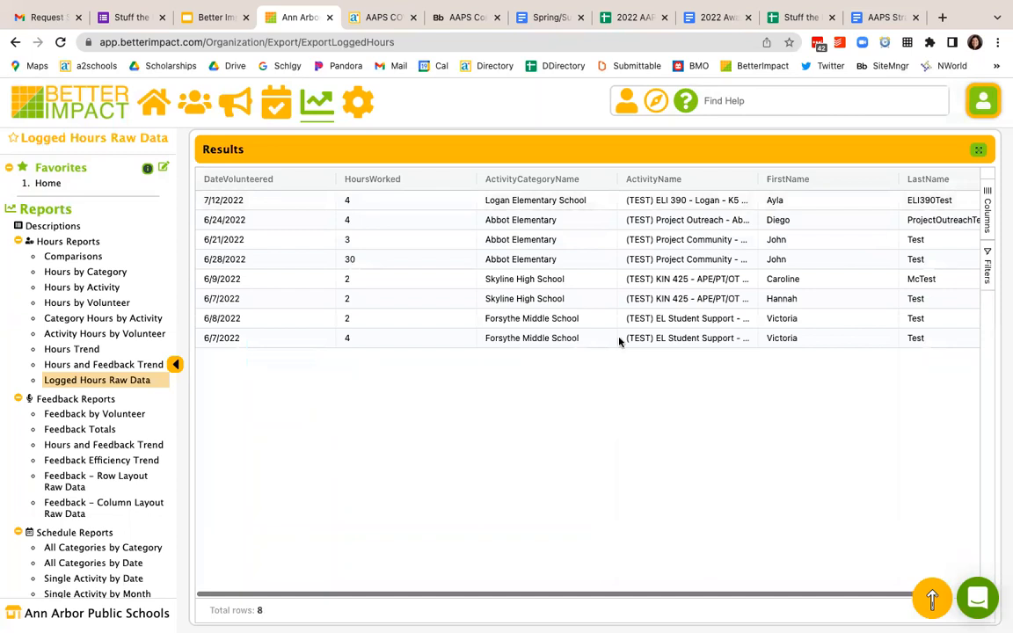
# Step: Sort the logged hours results by ActivityName in ascending order and review the dates, hours, activities and volunteer names
pyautogui.hscroll(2, 662, 261)
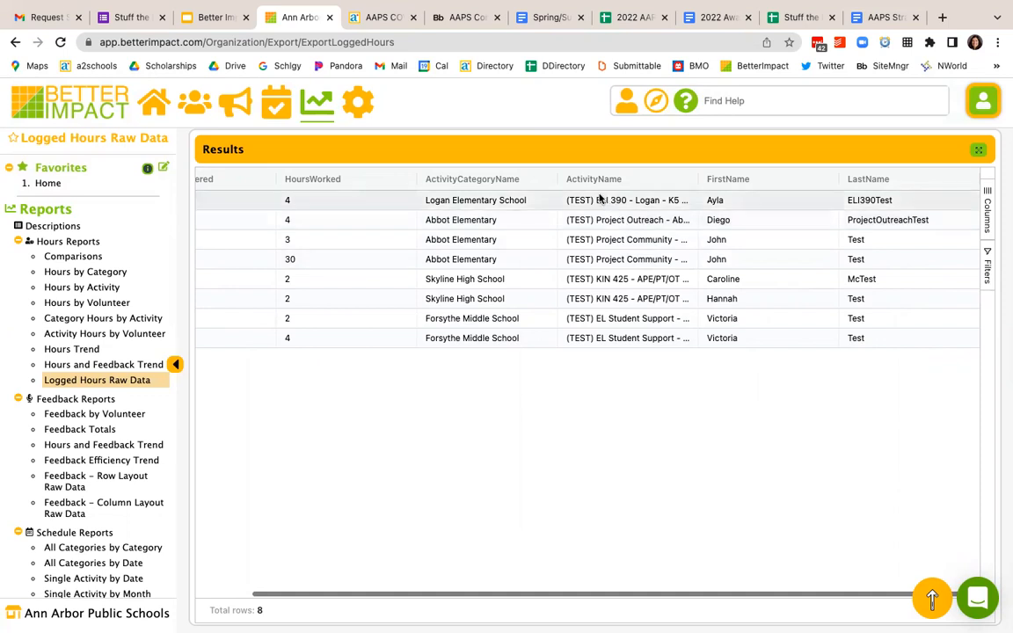
pyautogui.click(685, 179)
pyautogui.click(648, 178)
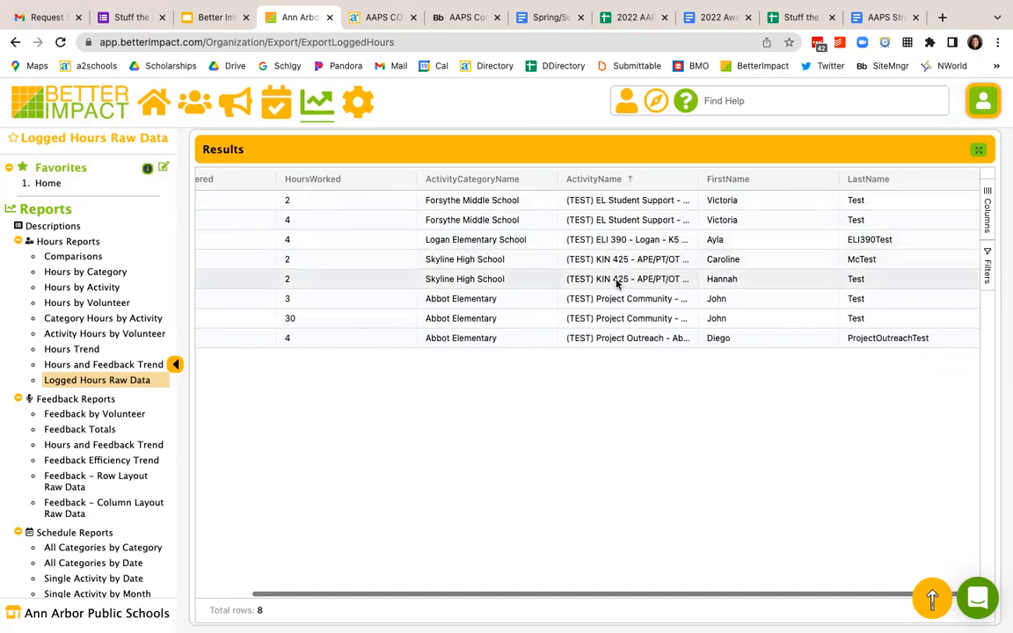
pyautogui.hscroll(-3, 598, 268)
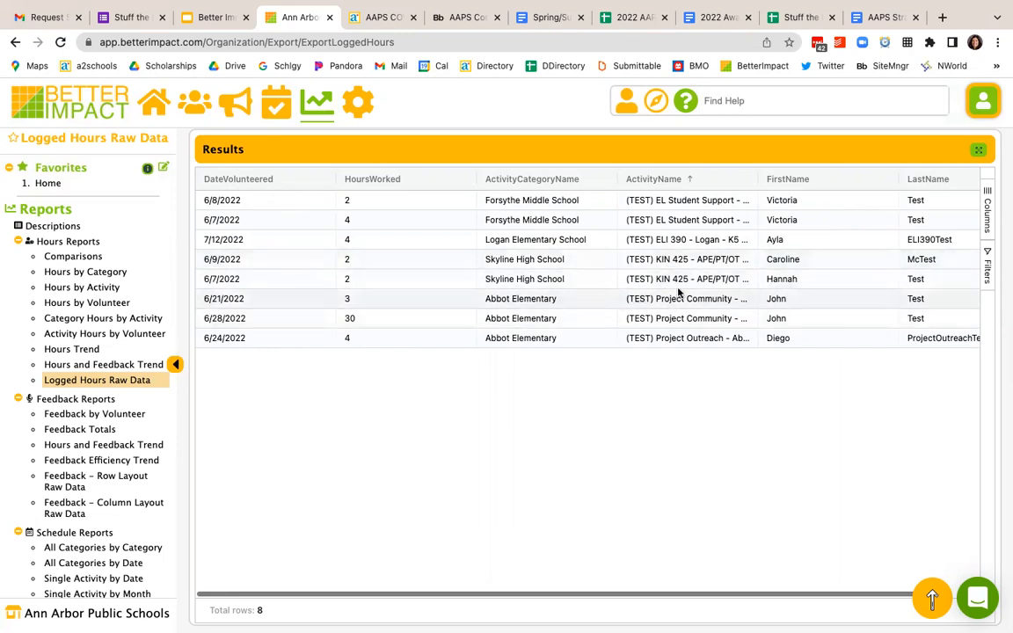
pyautogui.hscroll(3, 677, 292)
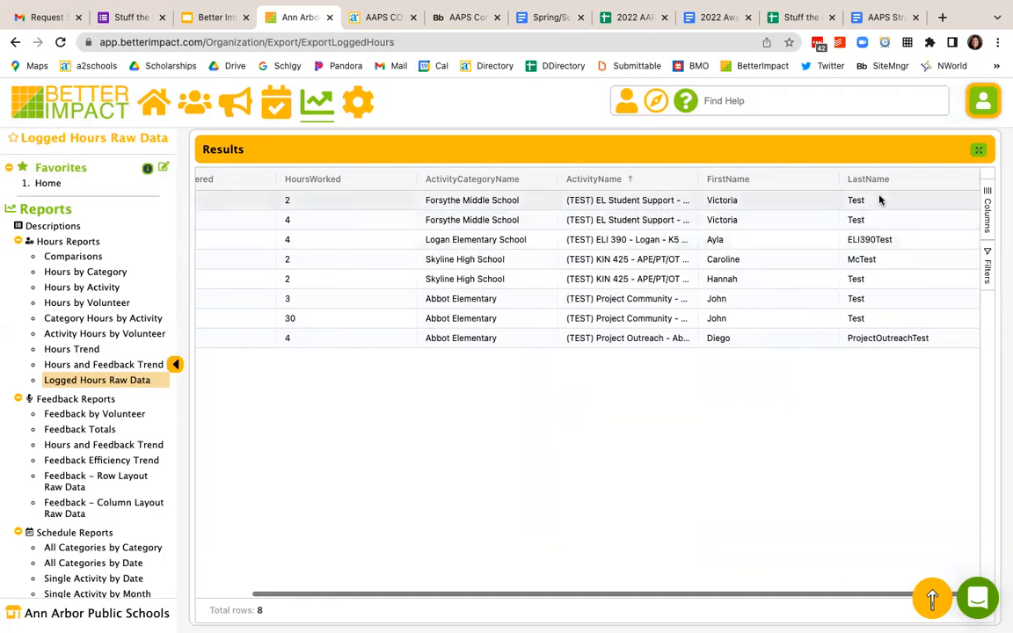
pyautogui.hscroll(-1, 711, 233)
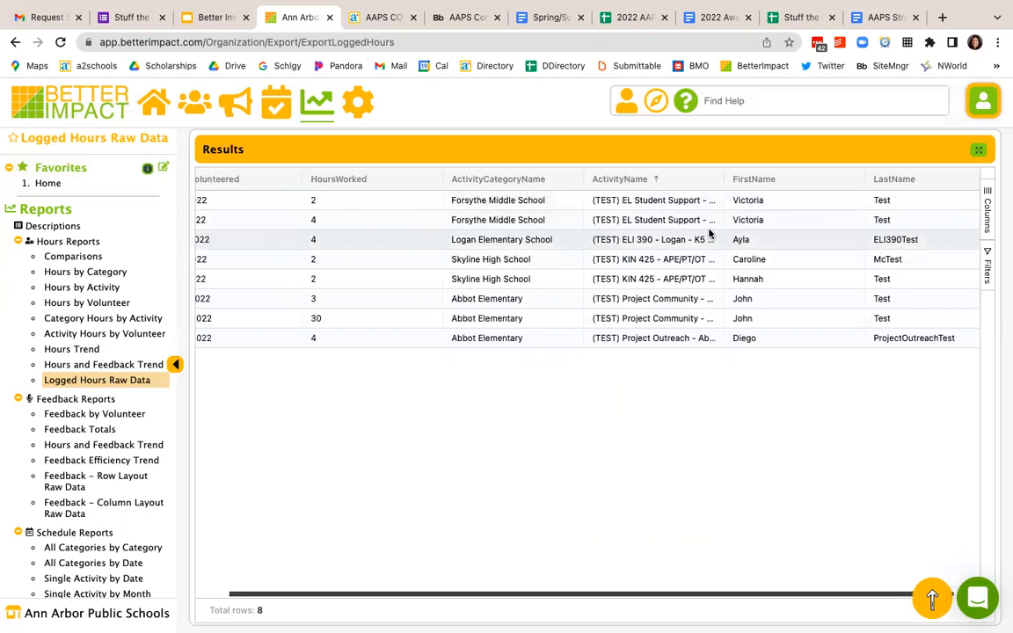
pyautogui.hscroll(-1, 709, 234)
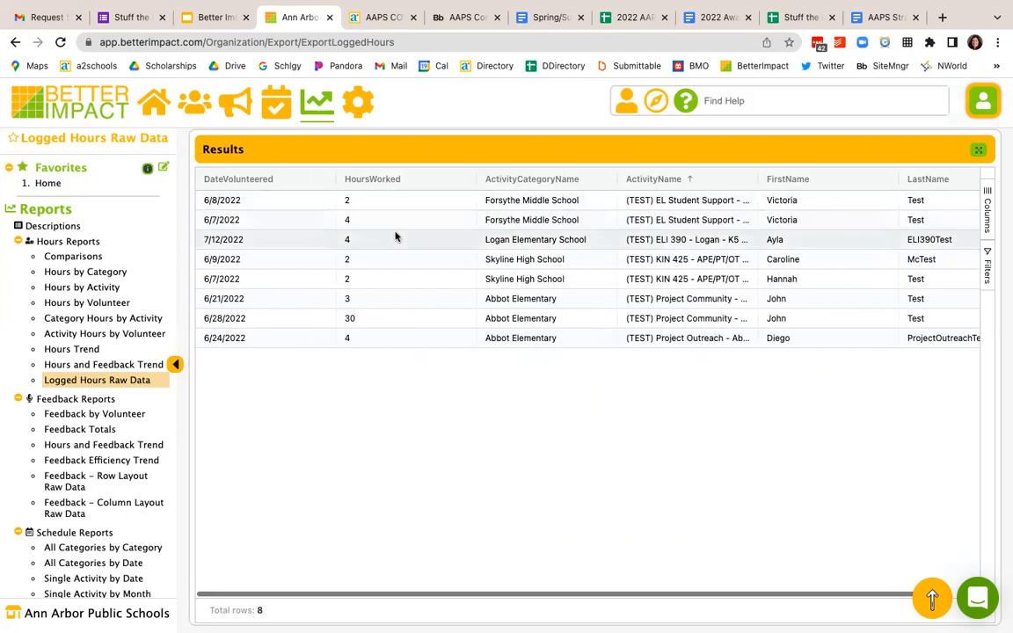
pyautogui.scroll(5, 396, 236)
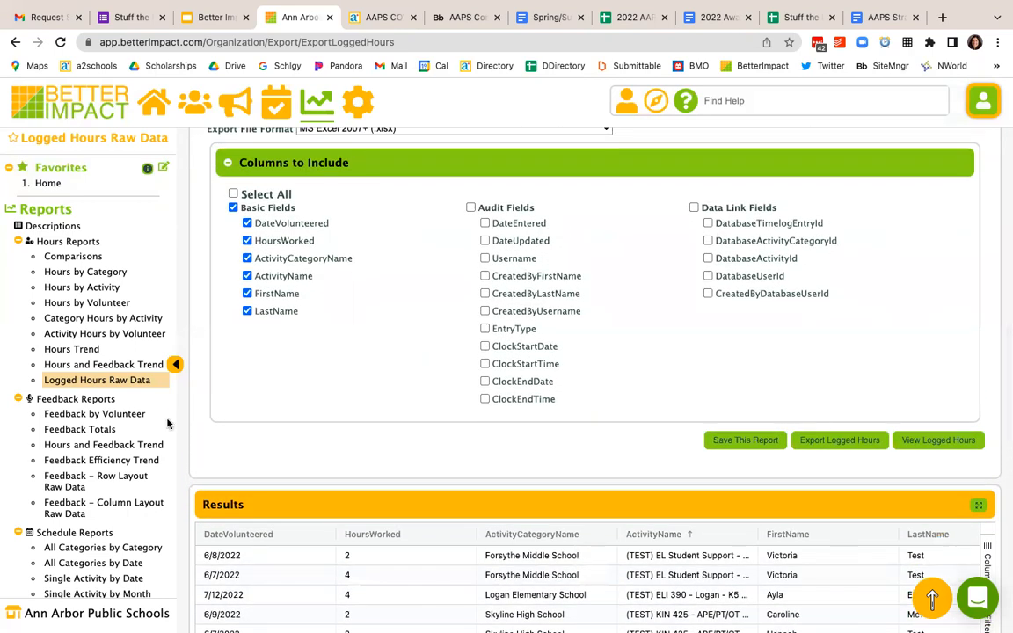
# Step: Open the All Categories by Date schedule report and view it for 7/19/2022 - 8/19/2022
pyautogui.scroll(-3, 168, 423)
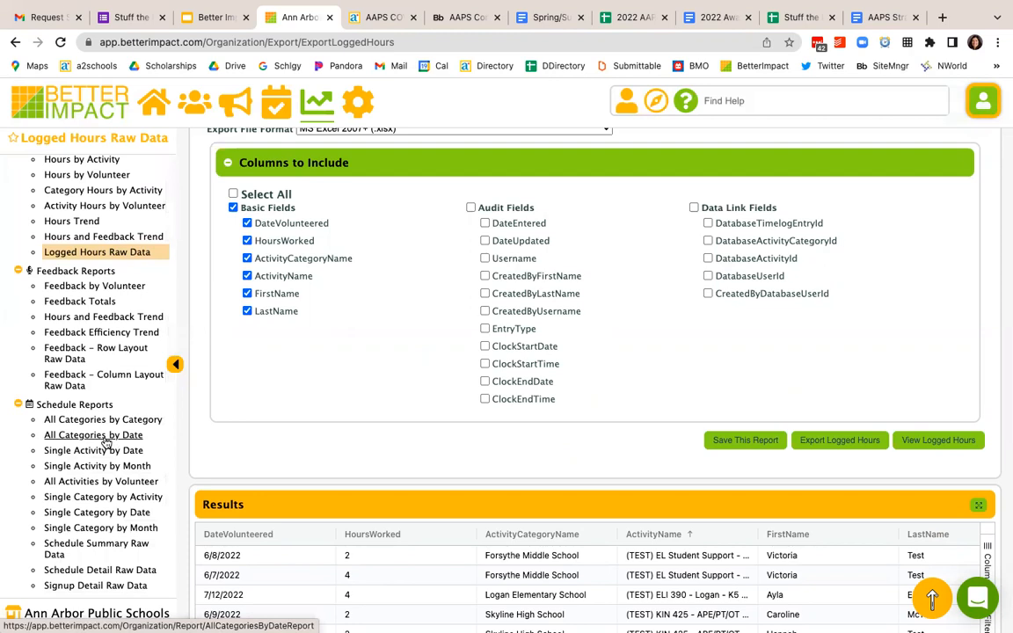
pyautogui.click(104, 439)
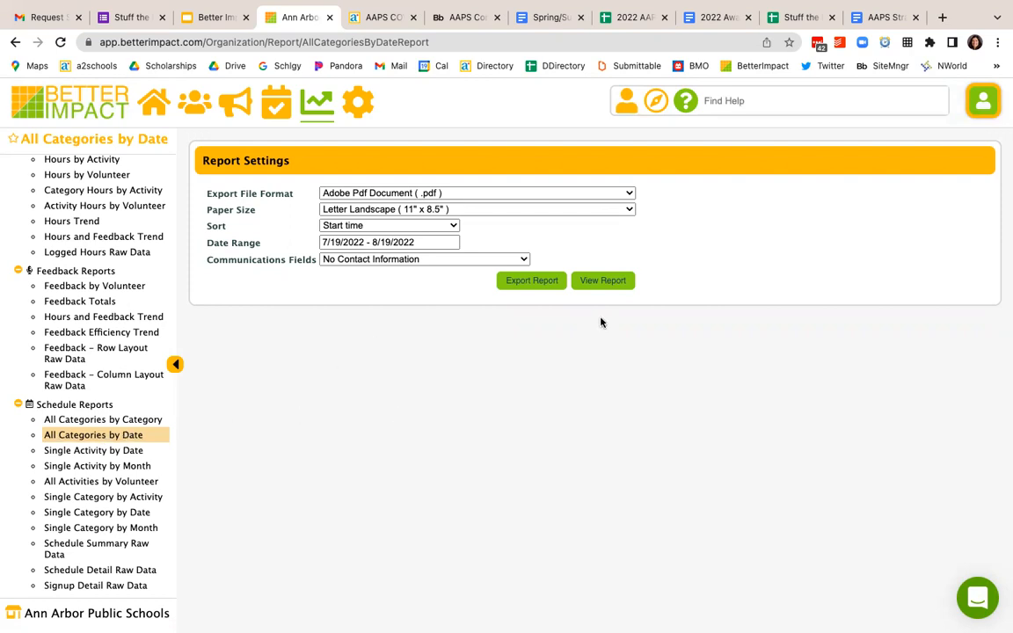
pyautogui.click(603, 283)
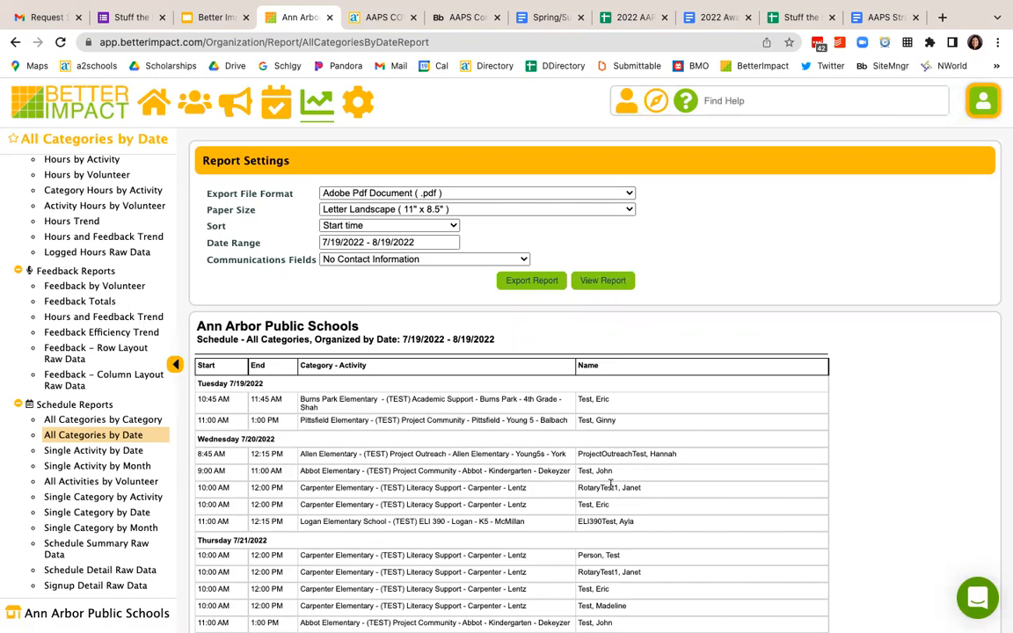
pyautogui.scroll(-1, 622, 511)
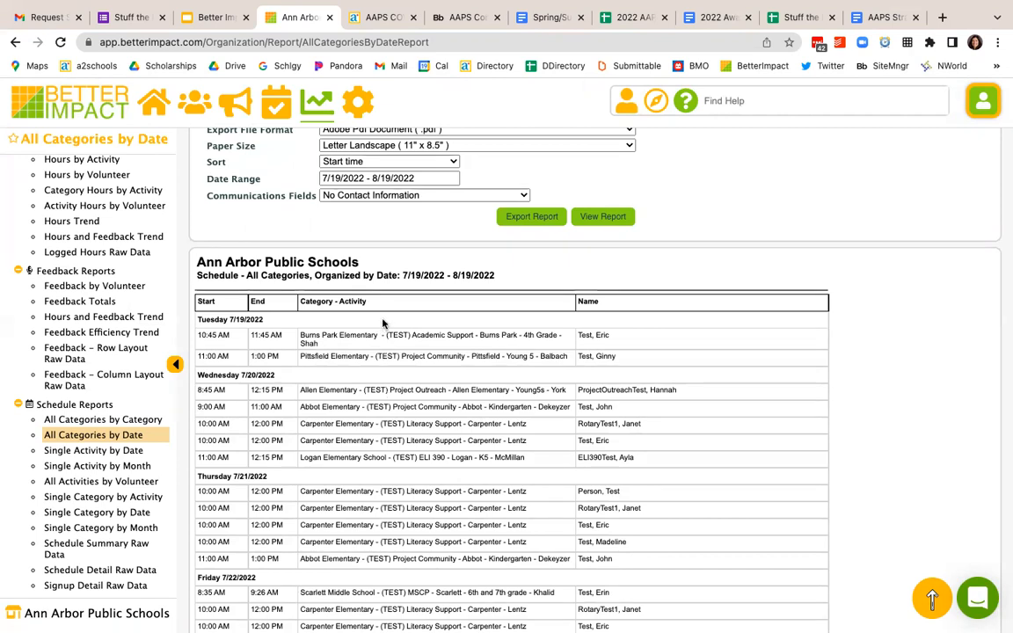
# Step: View the All Categories by Category schedule report for 7/19/2022 - 8/19/2022, and return to the start of the reports list
pyautogui.click(121, 422)
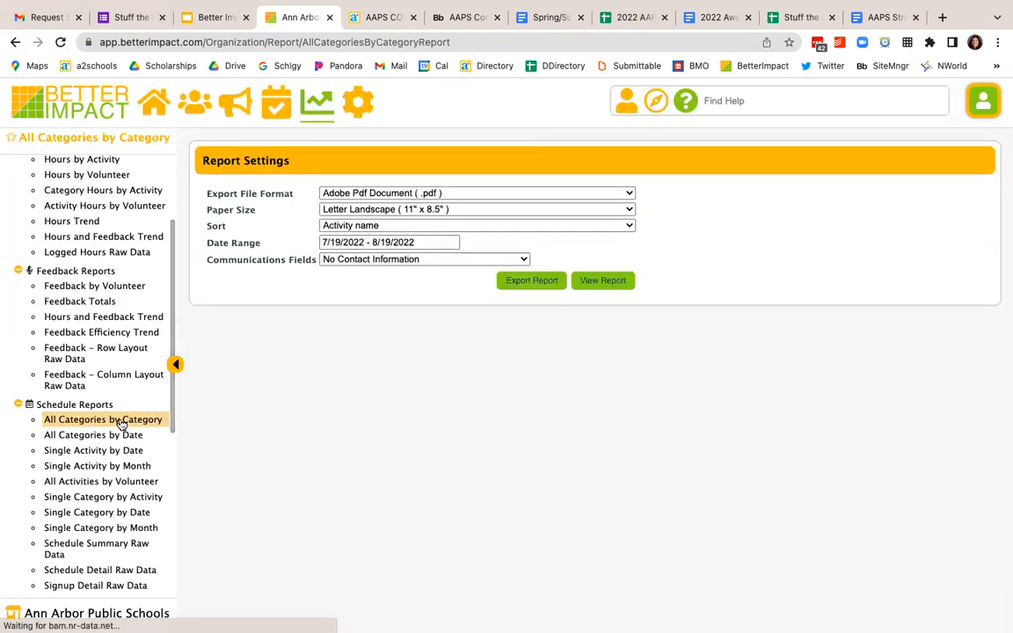
pyautogui.click(596, 286)
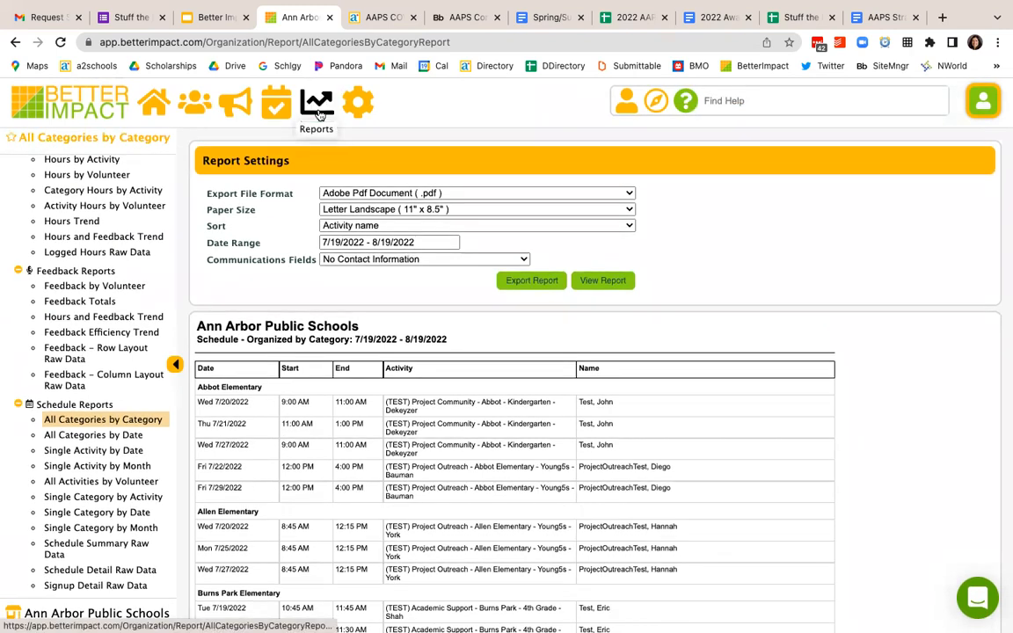
pyautogui.click(317, 104)
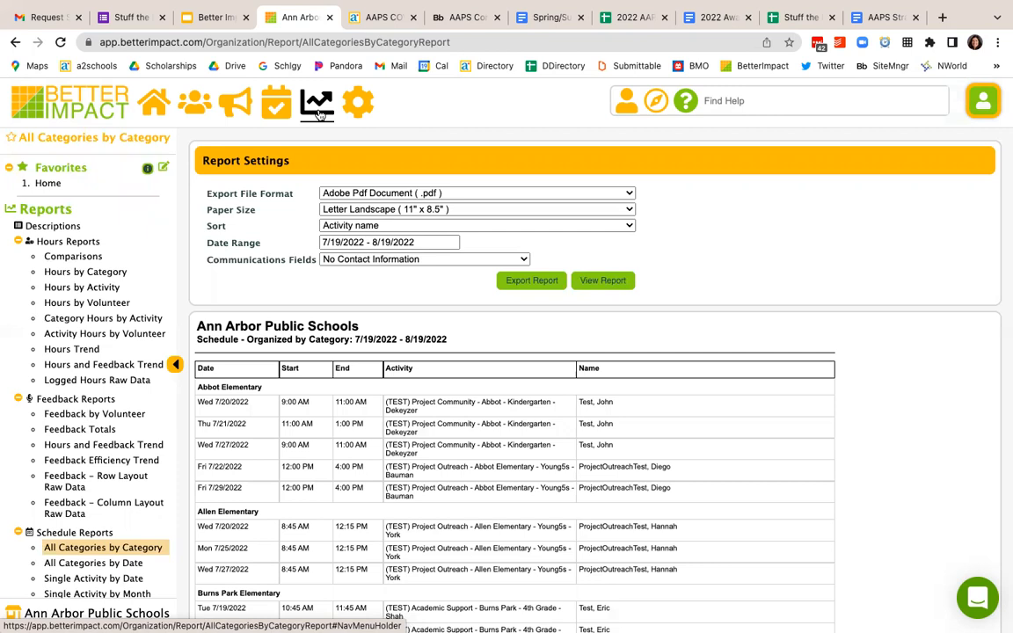
pyautogui.moveTo(714, 32)
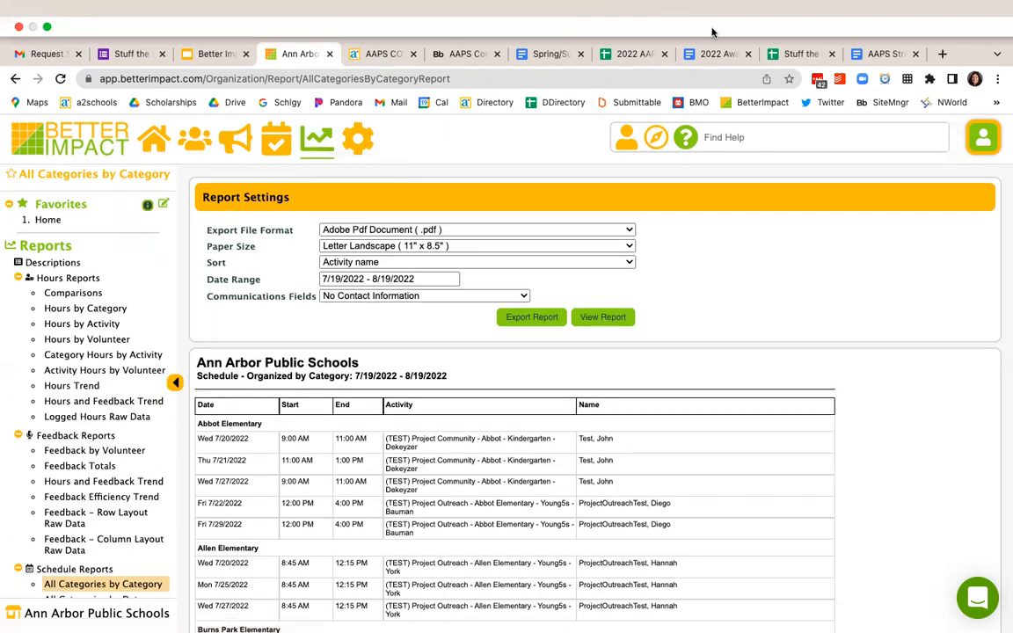